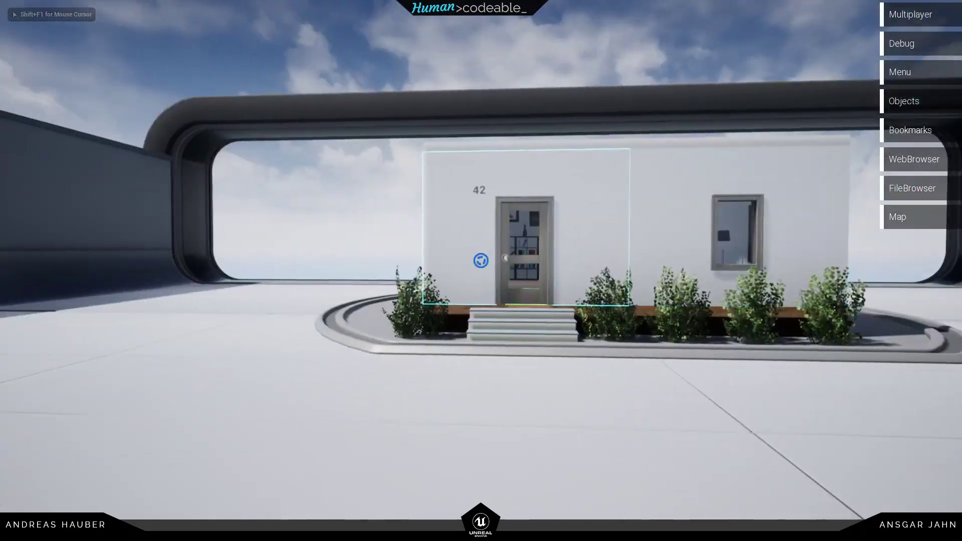
Open the front door of house number 42 and walk into the living room.
key(w)
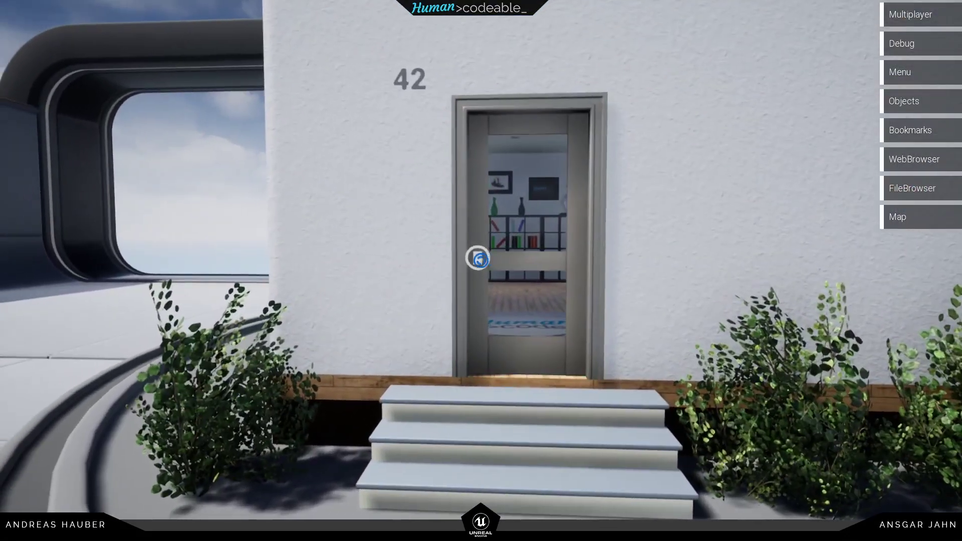
click(481, 260)
key(w)
key(w)
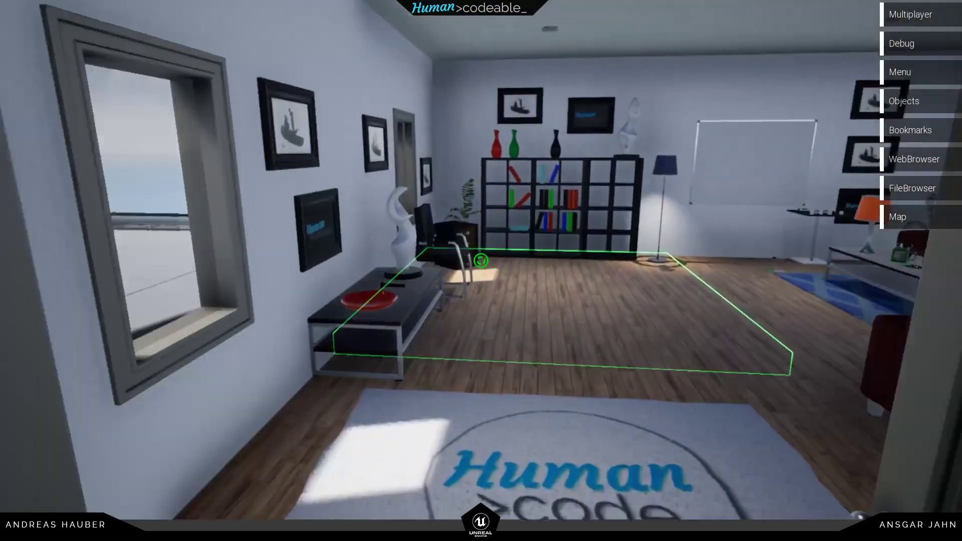
Switch to mouse-cursor mode and delete the Human>codeable_ picture hanging above the black side table.
key(Tab)
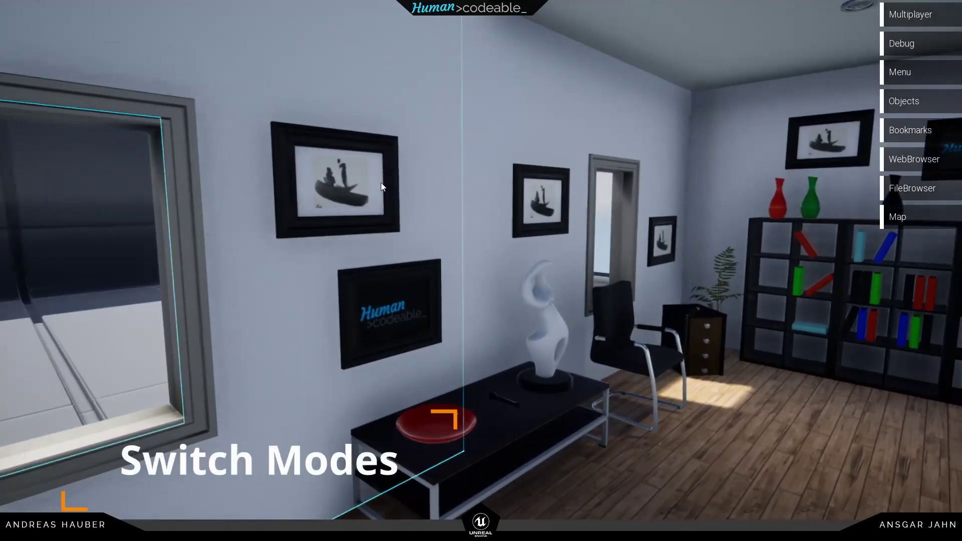
click(378, 321)
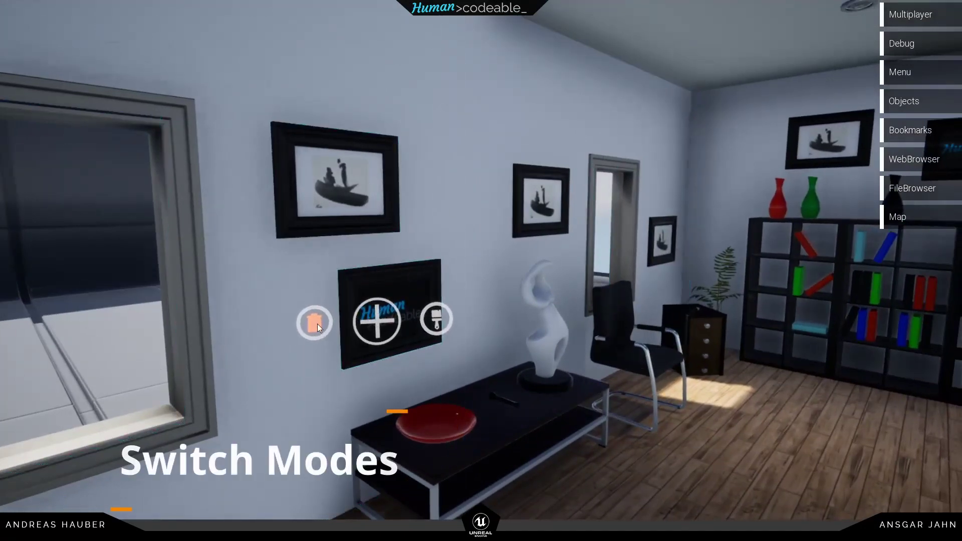
click(317, 324)
Change the image of the framed boat picture beside the window to the Human>codeable_ artwork.
click(344, 180)
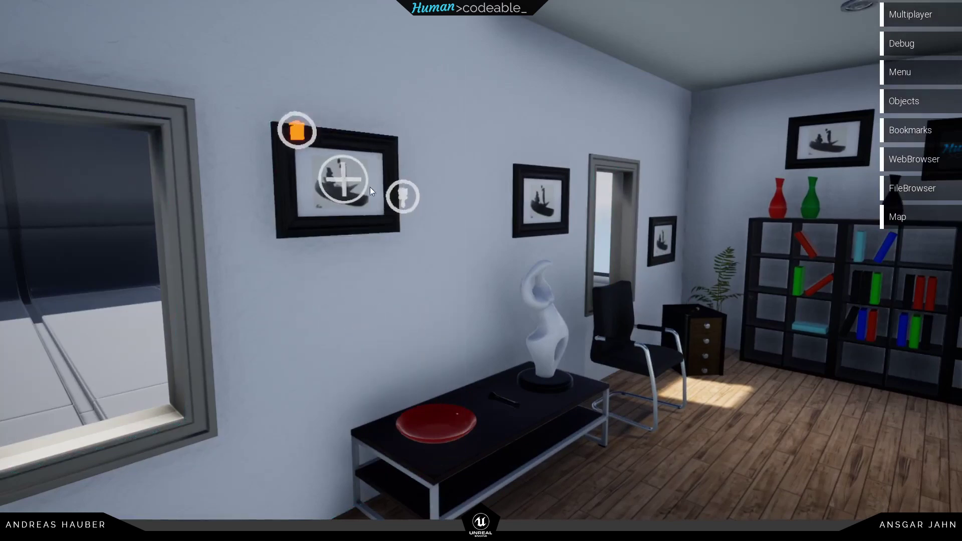
click(403, 186)
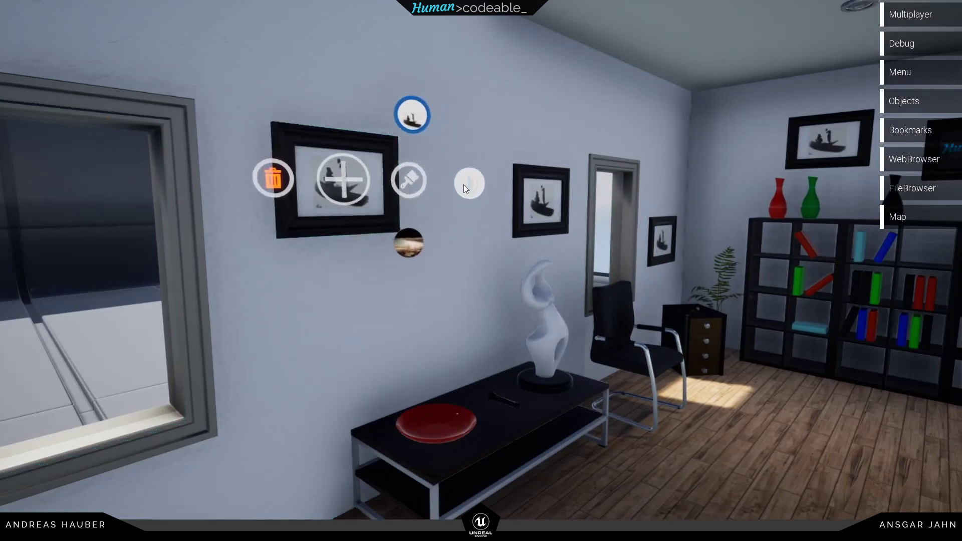
click(464, 184)
click(359, 182)
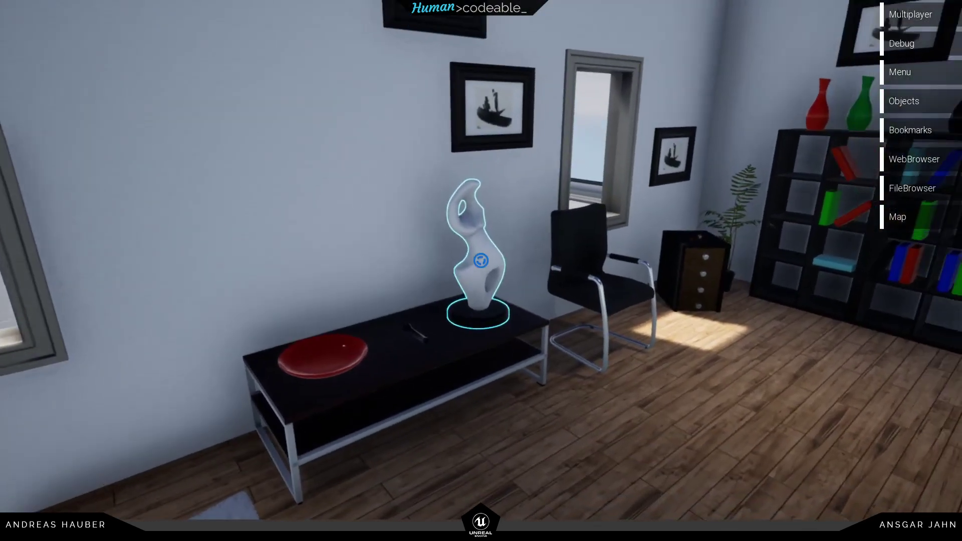
Recolour the sculpture on the black side table green and replace it with the vase variant.
key(w)
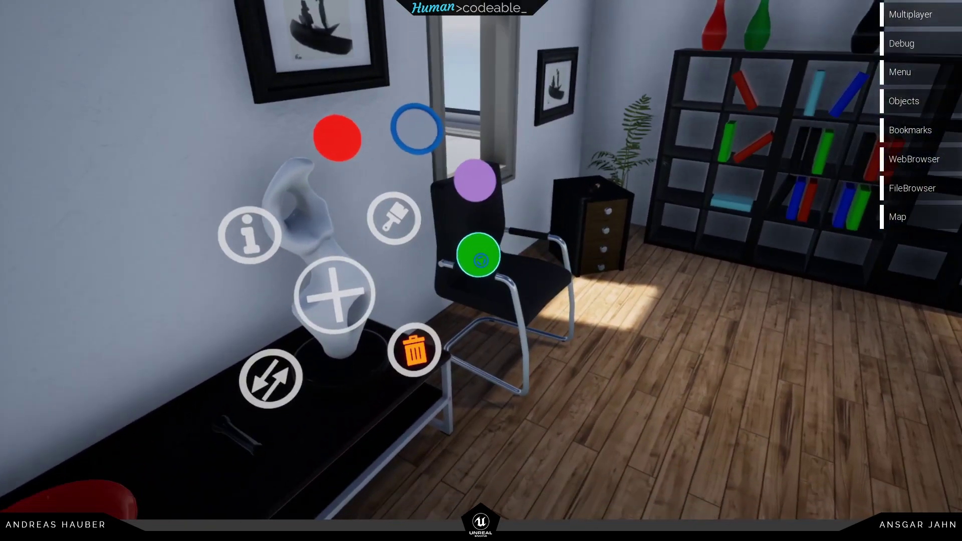
click(481, 260)
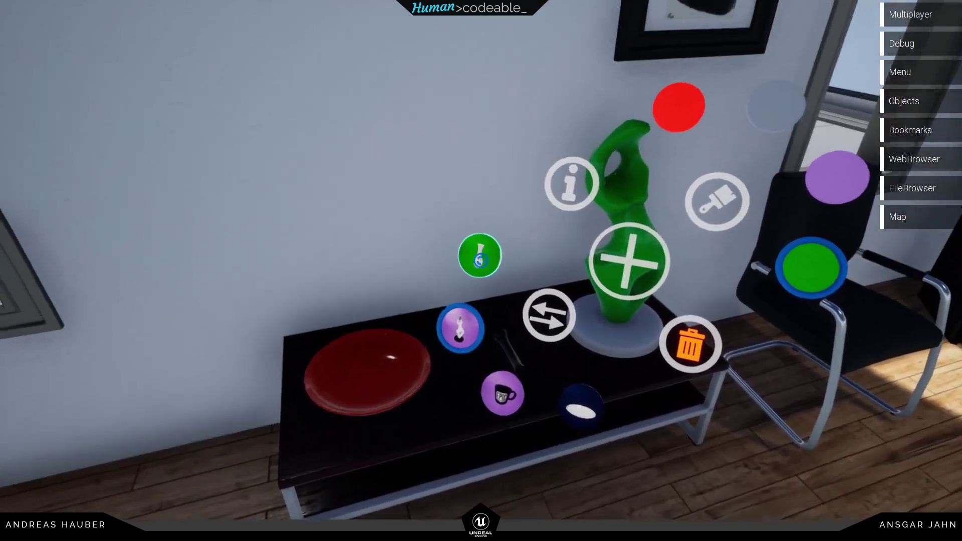
click(481, 260)
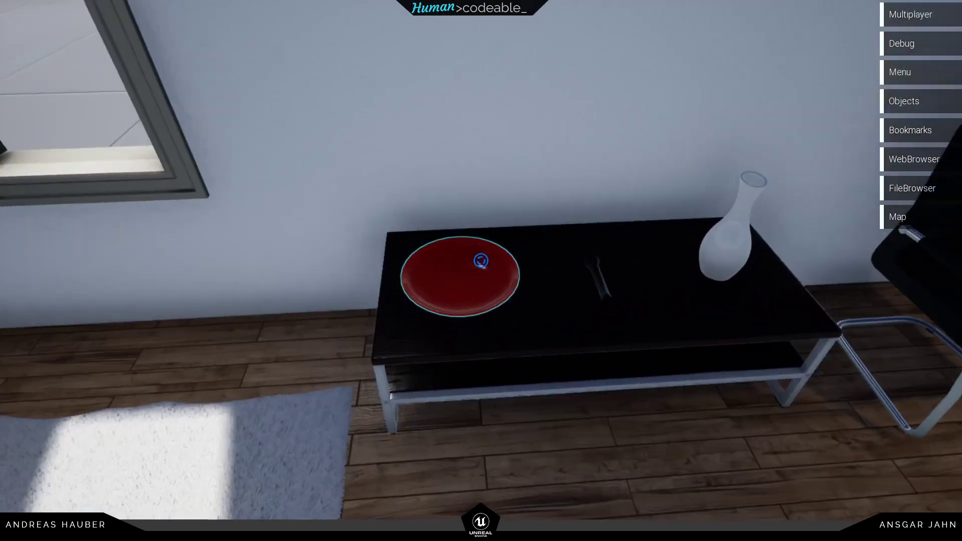
Add the red bowl to the cart from its product information and close the information display.
click(481, 260)
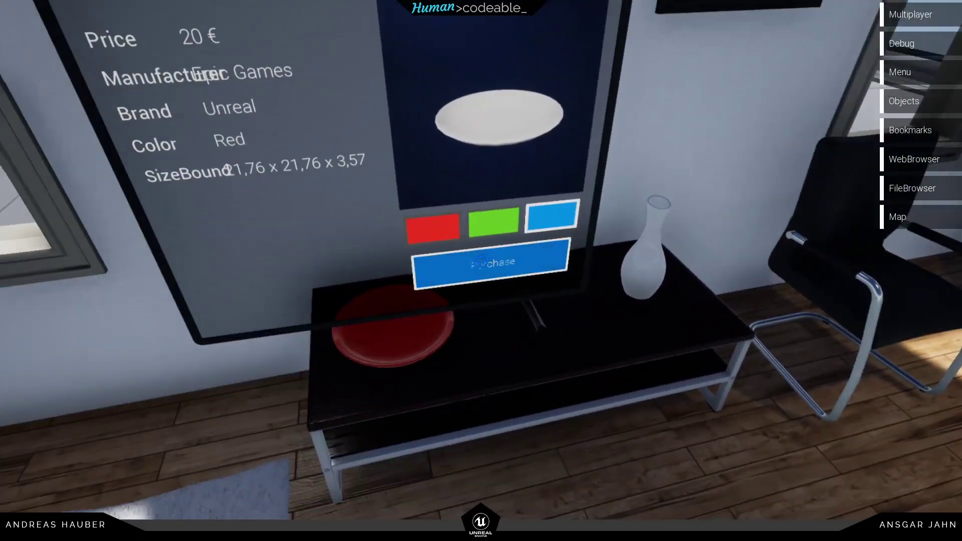
click(480, 260)
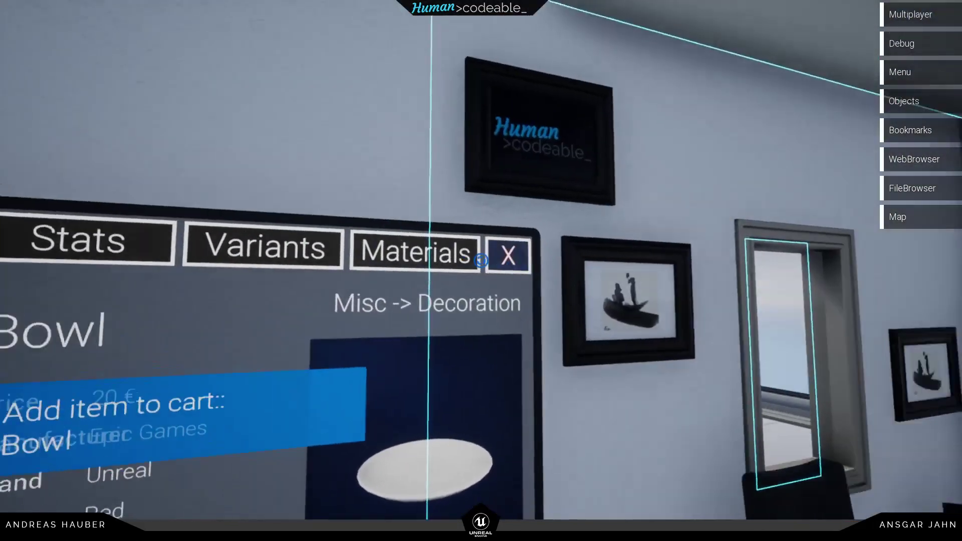
click(481, 260)
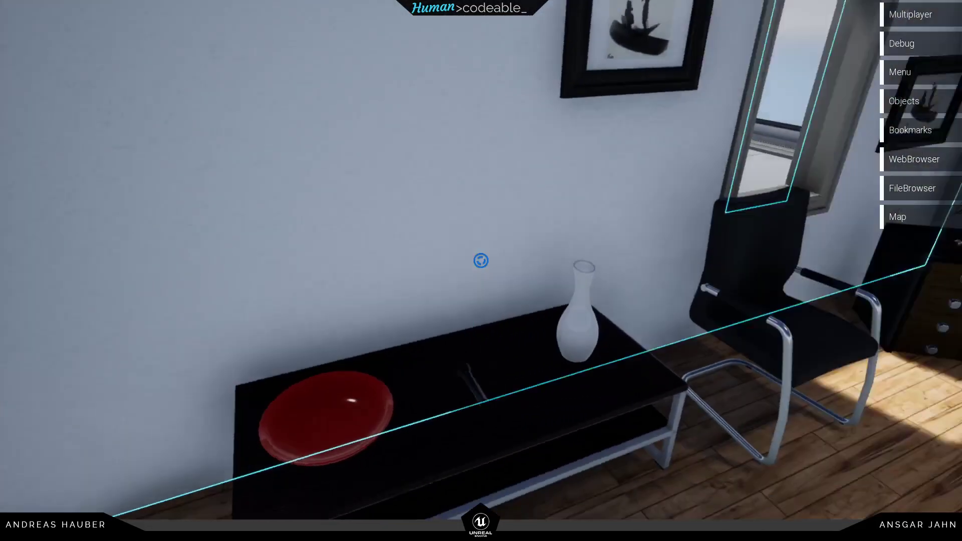
Pick up the cigar from the top of the drawer cabinet beside the bookshelf and drop it on the floor.
key(w)
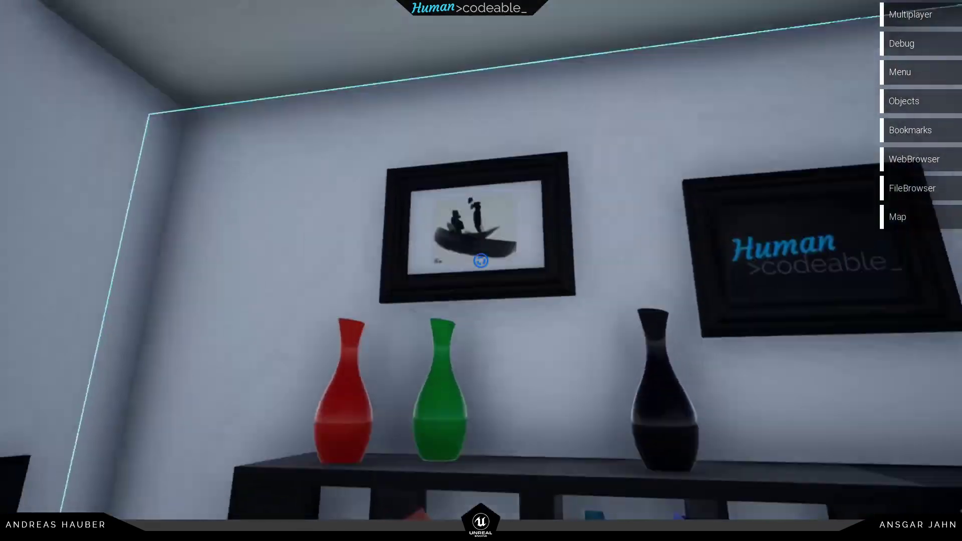
key(s)
key(s)
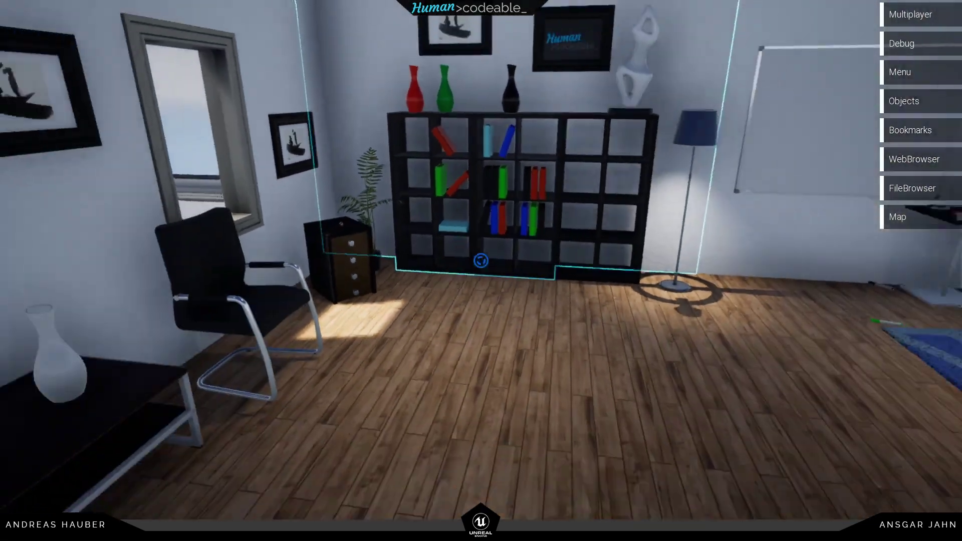
key(w)
key(w)
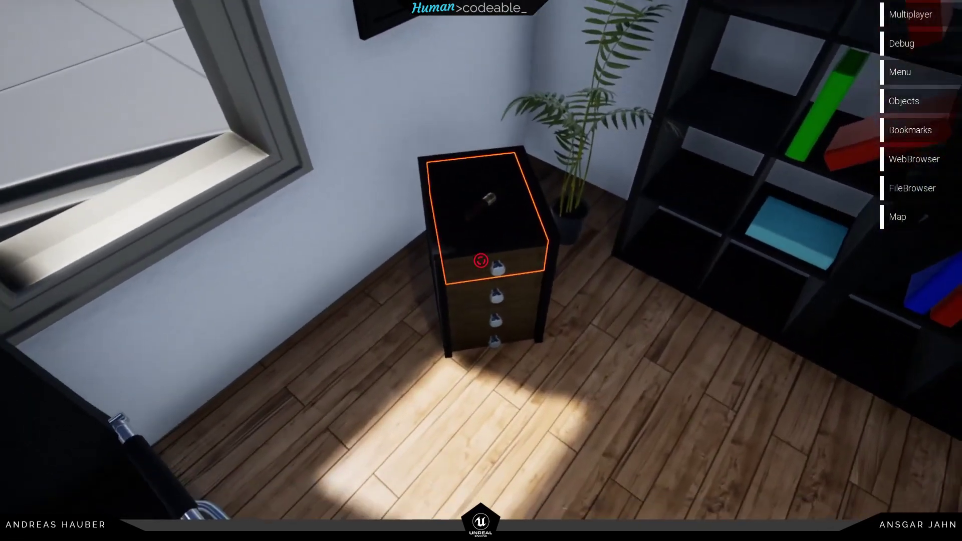
drag(481, 260, 481, 261)
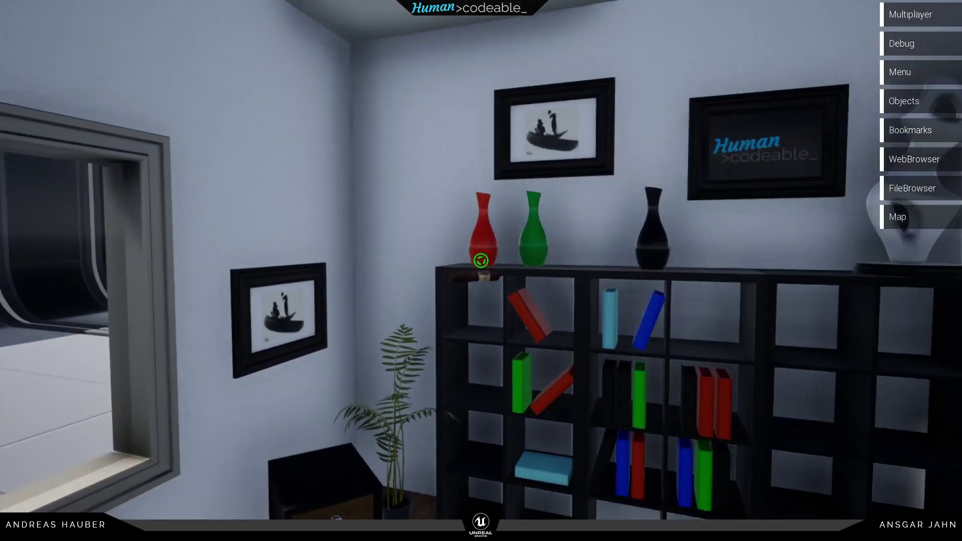
click(481, 260)
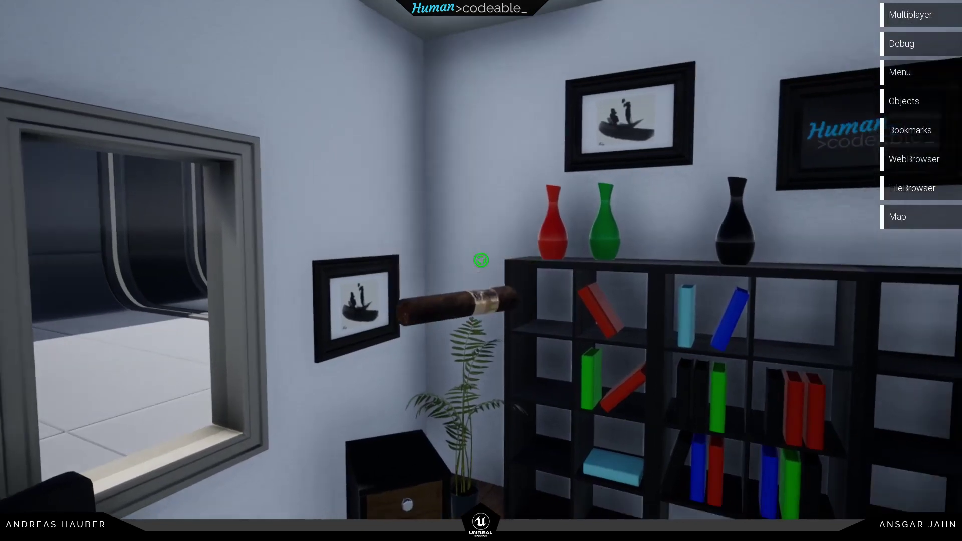
click(480, 260)
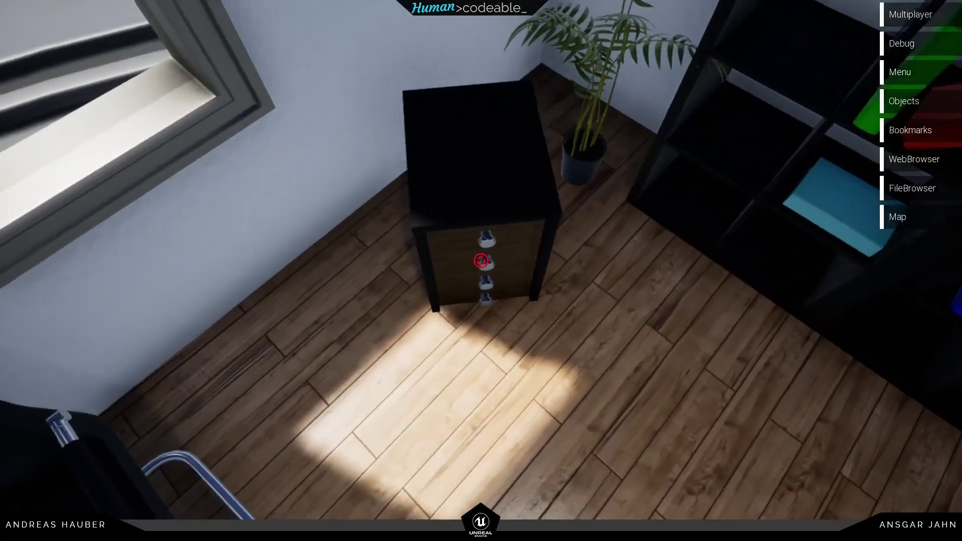
Move the potted plant from the corner floor onto the top of the drawer cabinet.
drag(481, 260, 480, 260)
key(s)
key(s)
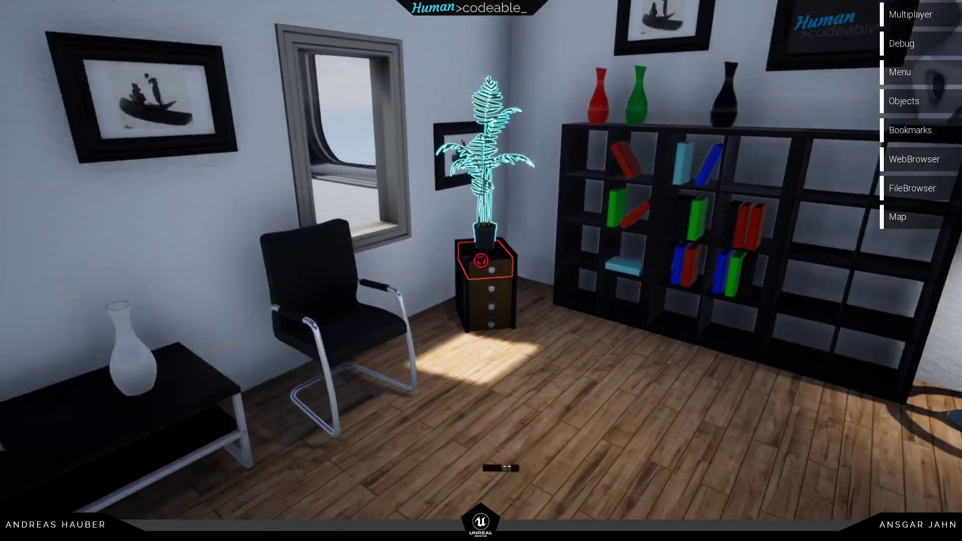
Move the floor section with the bookshelf corner, including its walls and furniture, outside the house.
key(w)
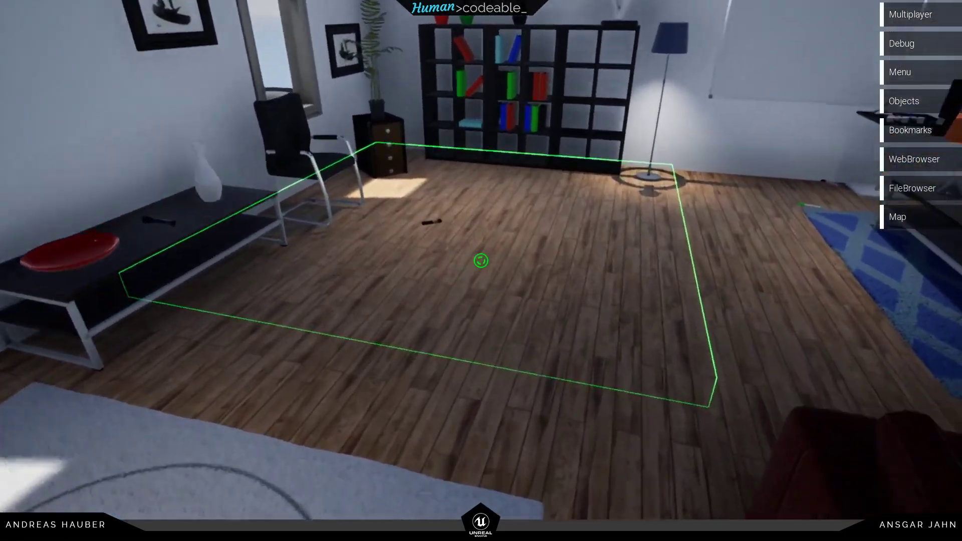
drag(481, 260, 480, 260)
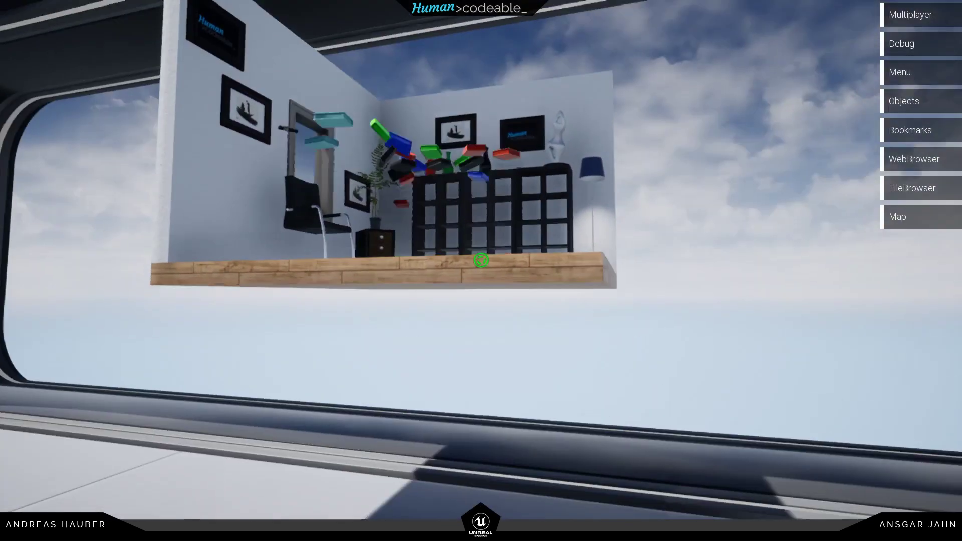
drag(480, 260, 481, 260)
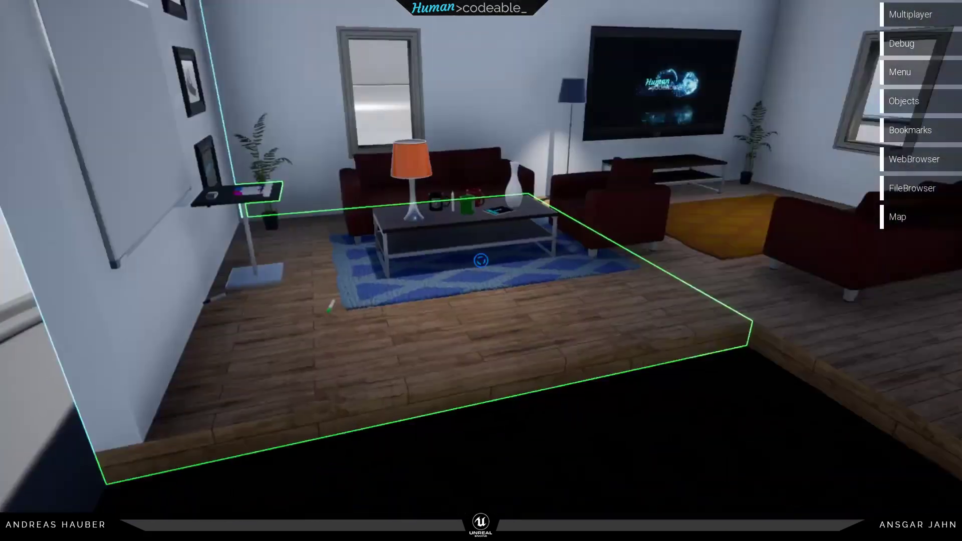
Switch on the orange table lamp standing on the coffee table.
key(w)
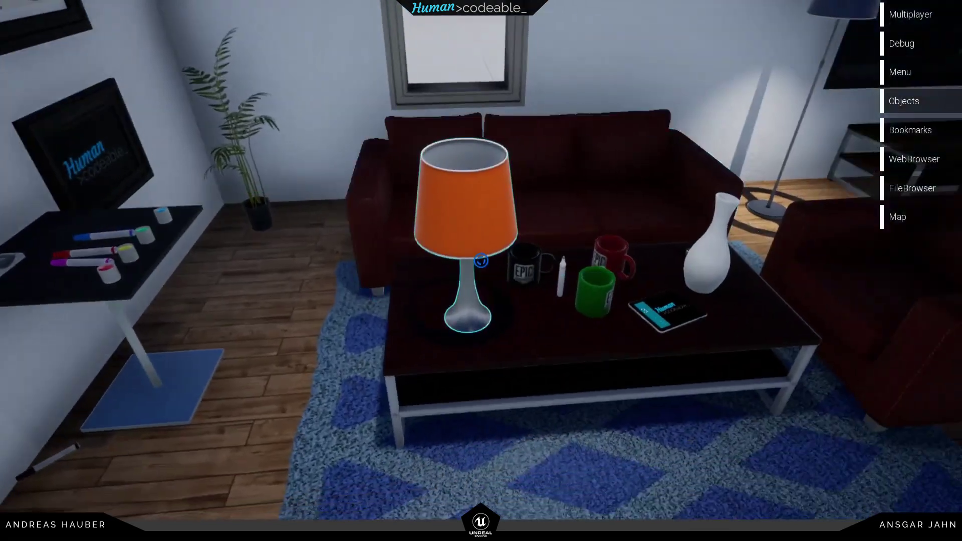
right_click(481, 260)
key(s)
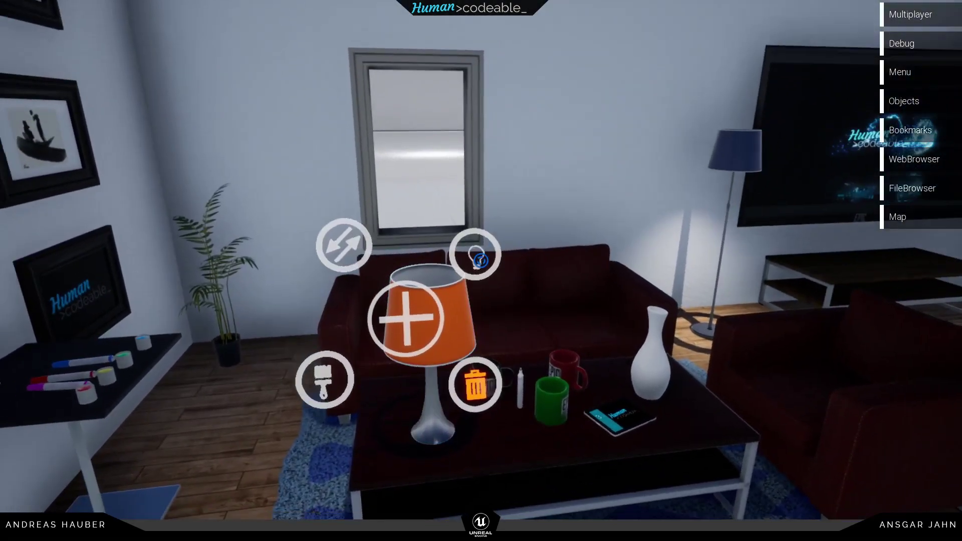
click(481, 261)
click(481, 260)
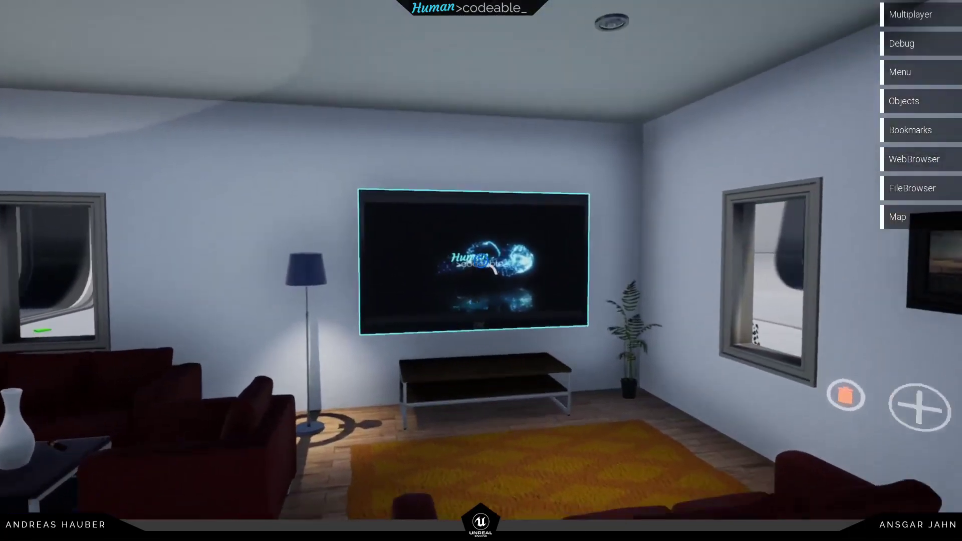
Delete the red sofa behind the coffee table.
key(w)
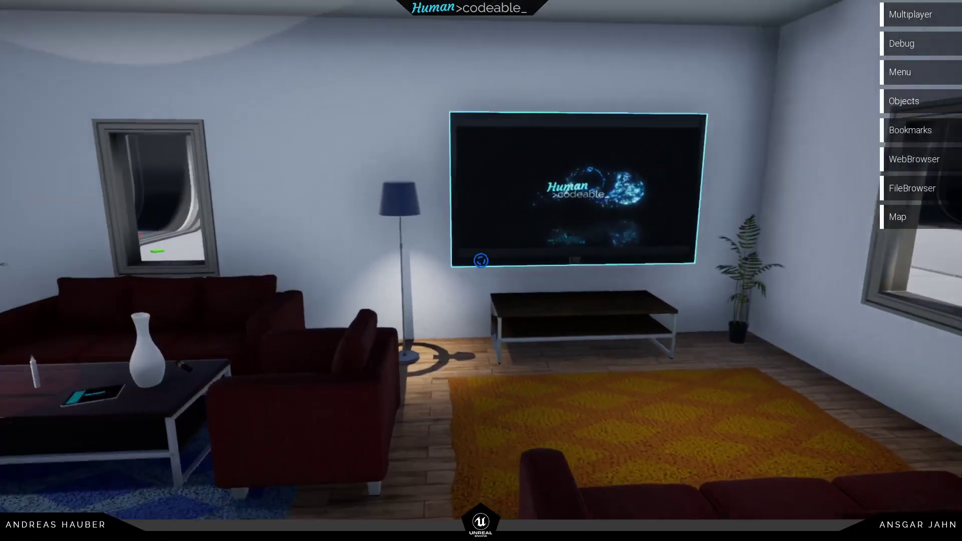
key(w)
key(a)
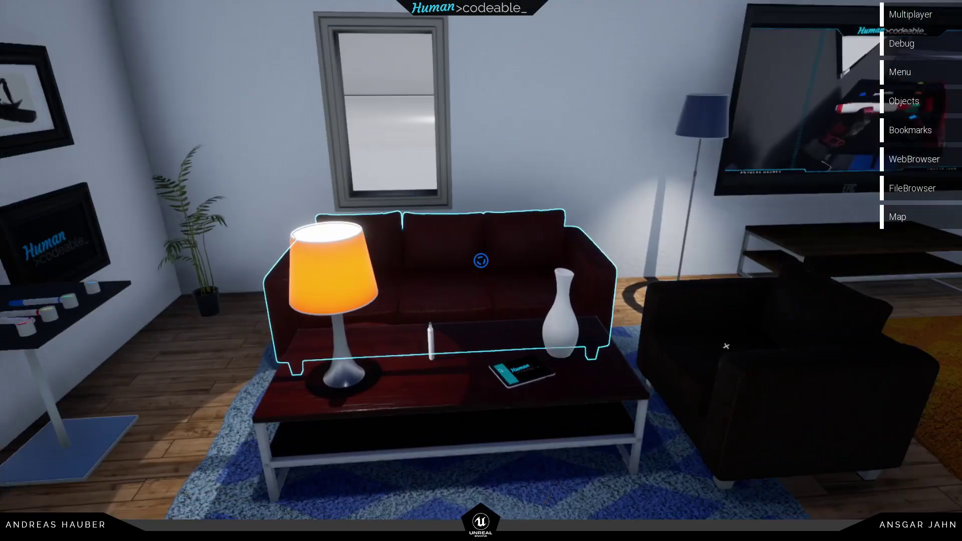
click(481, 271)
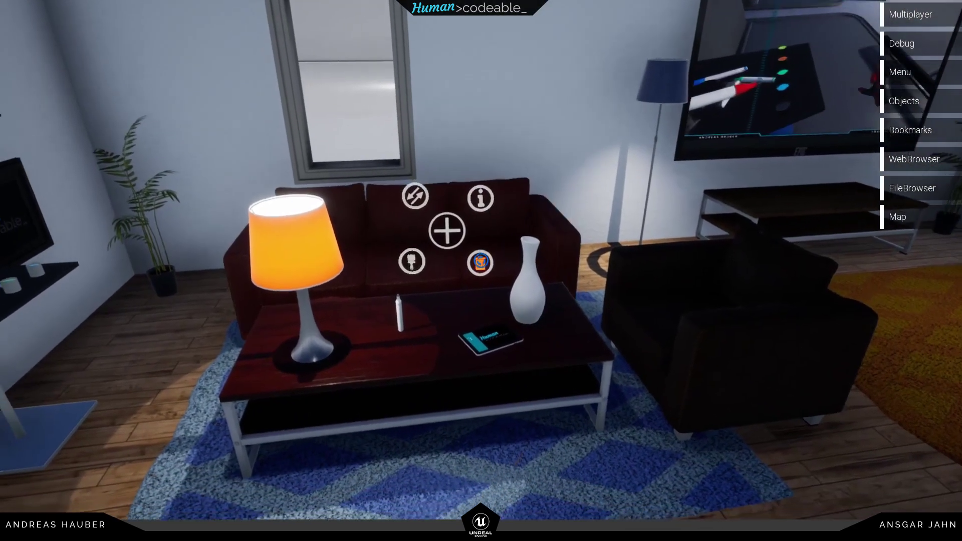
click(480, 260)
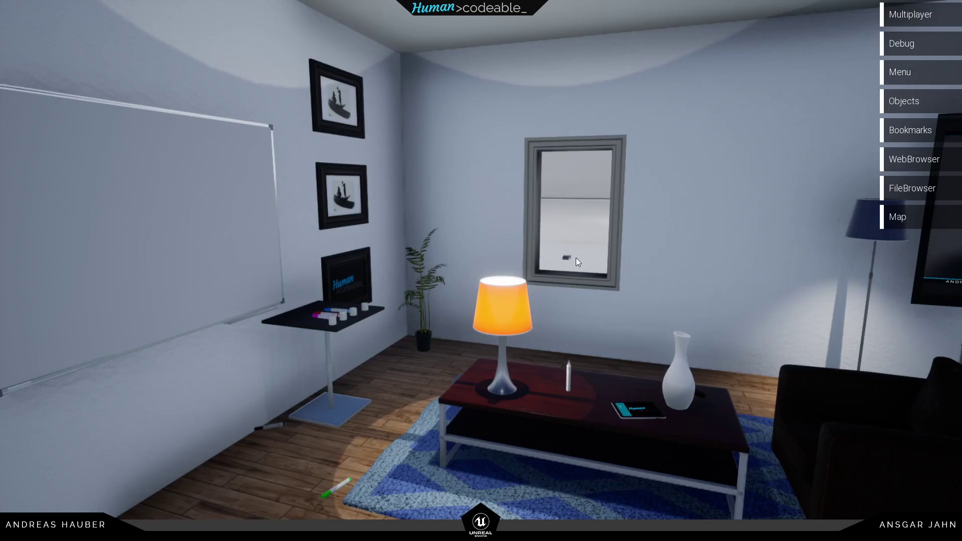
Place the small object in front of the window behind the coffee table onto the windowsill.
drag(576, 258, 573, 238)
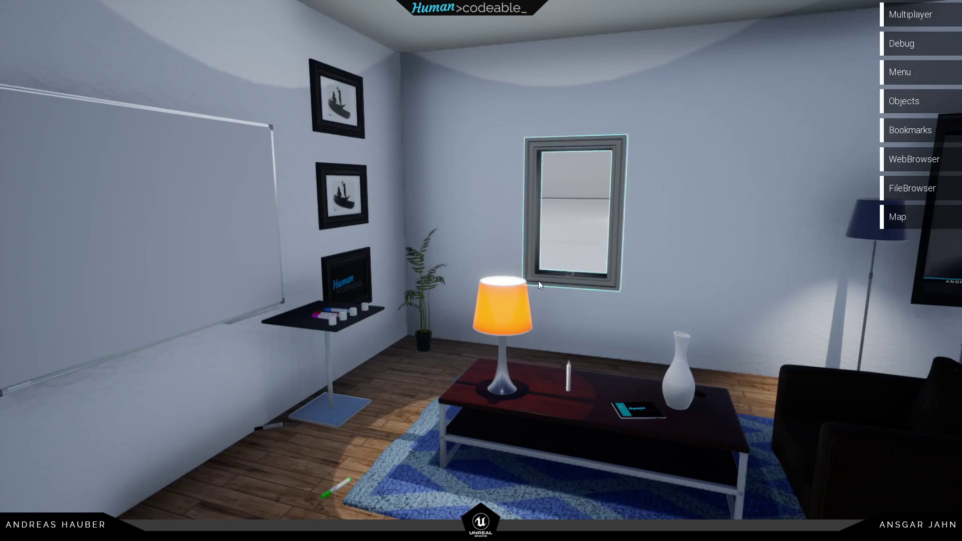
right_click(549, 307)
key(w)
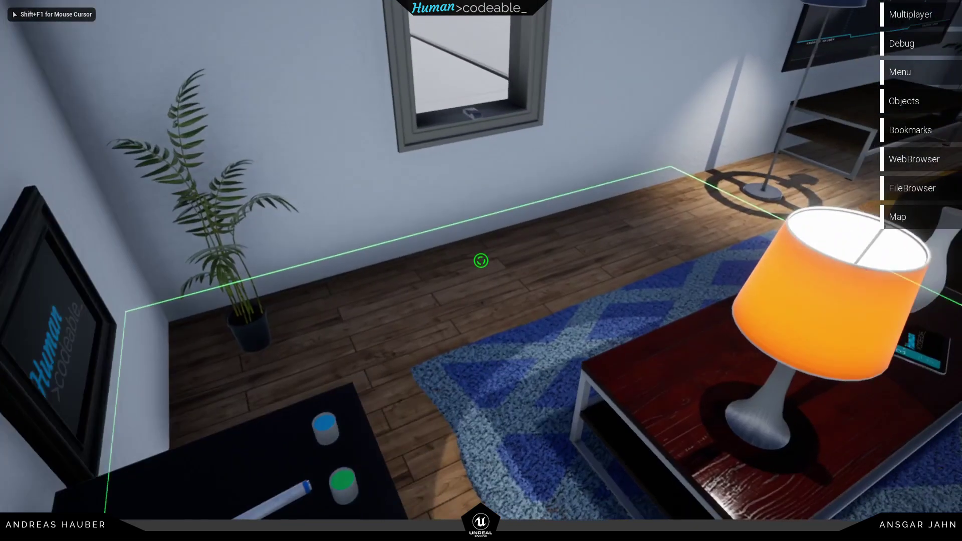
Spawn a staircase from the Construction objects and set it down on the floor's open edge near the whiteboard wall.
key(w)
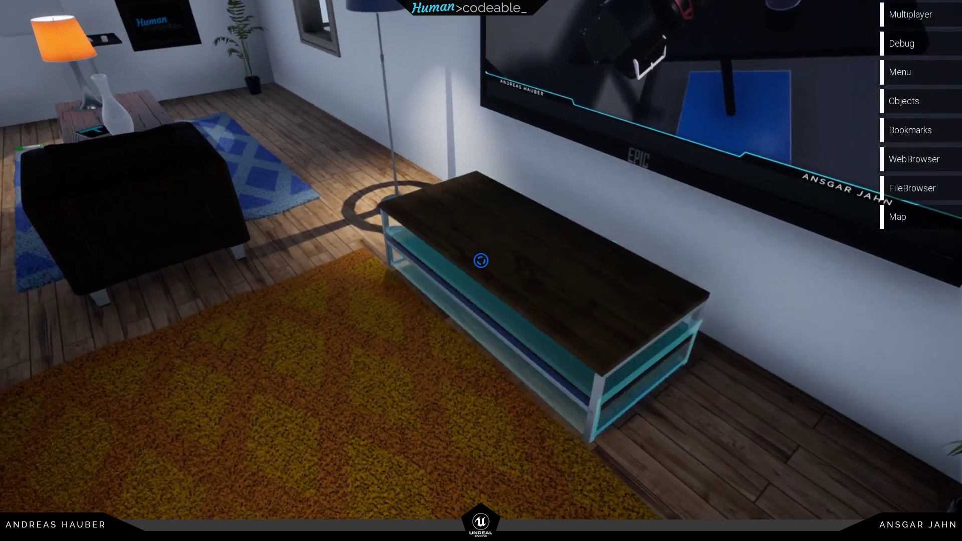
key(Tab)
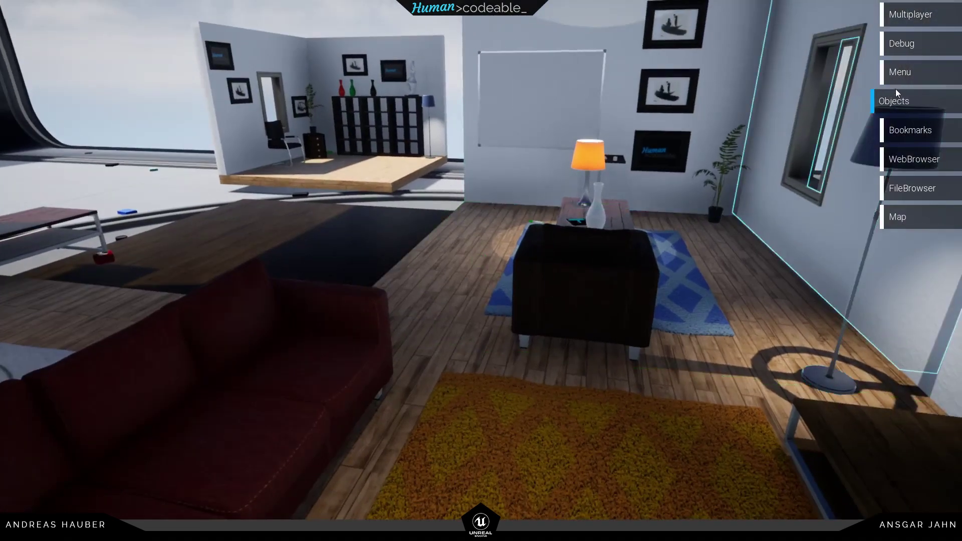
click(901, 102)
click(900, 101)
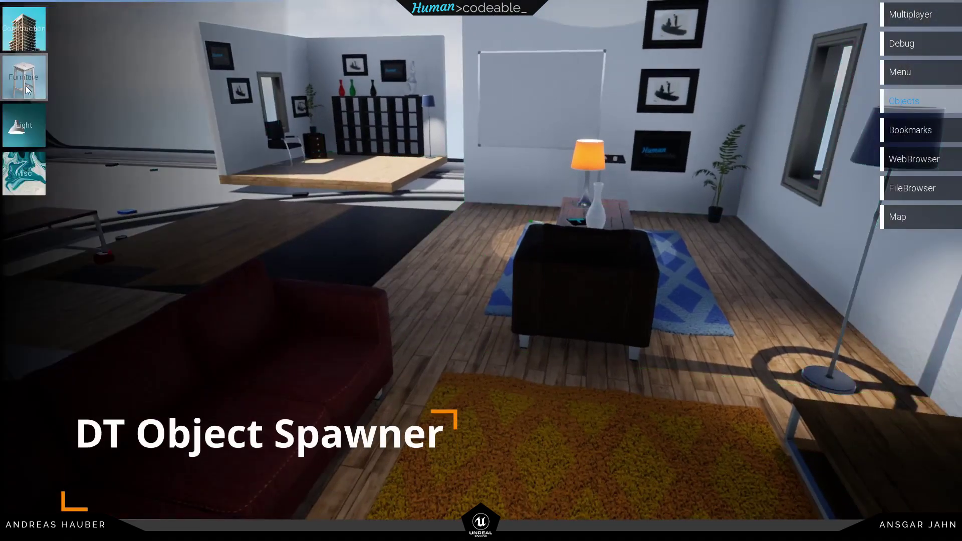
click(28, 47)
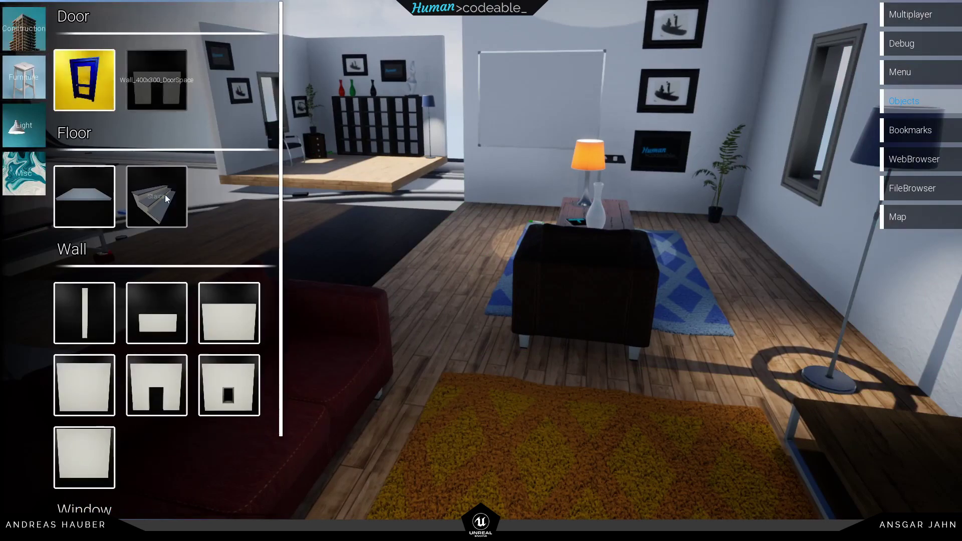
click(165, 198)
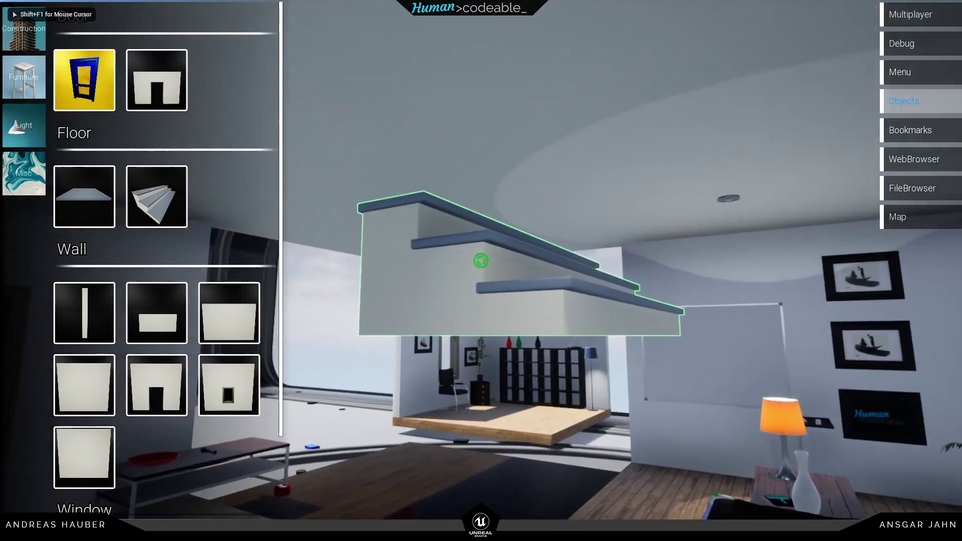
drag(481, 260, 481, 261)
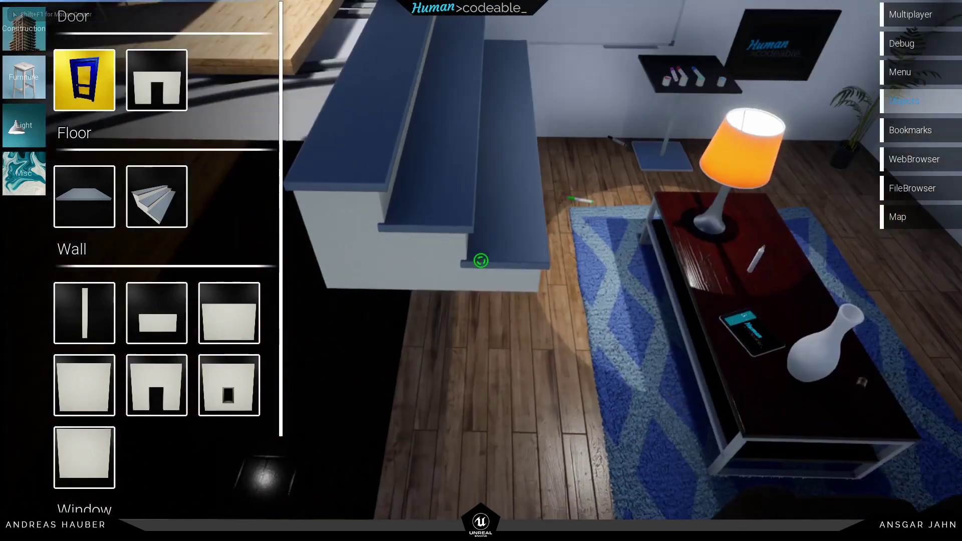
scroll(481, 260, up, 5)
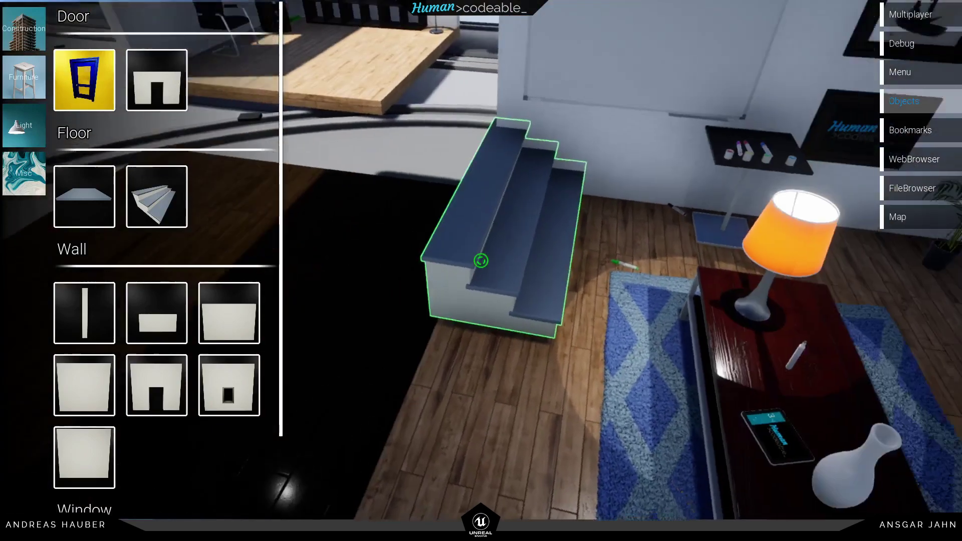
Spawn a Wall_400x400_DoorSpace wall and stand it on the ground outside, beside the house.
key(w)
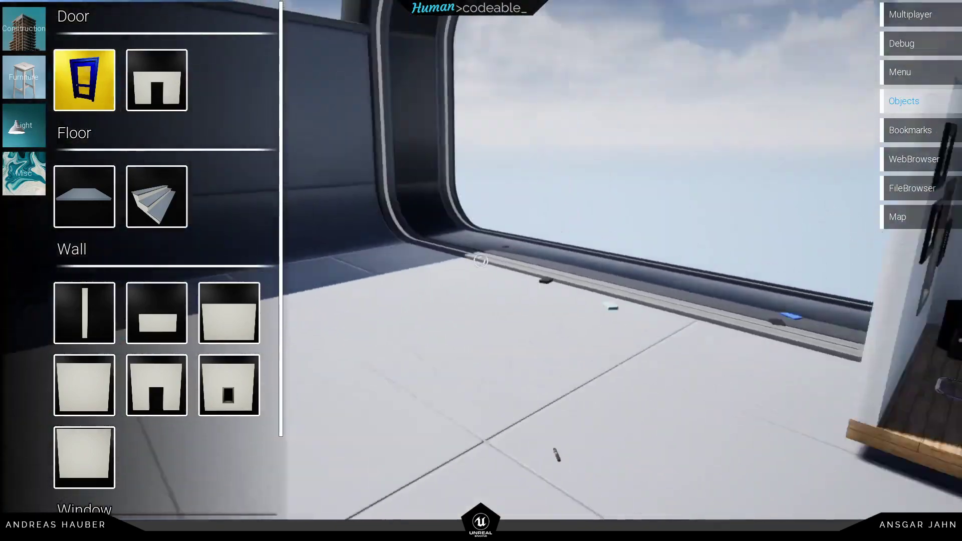
key(s)
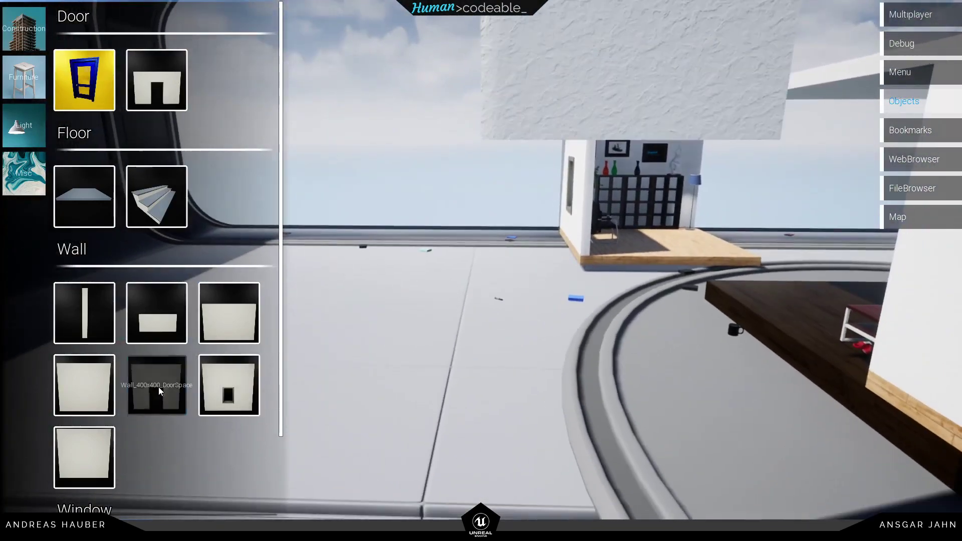
click(159, 387)
key(a)
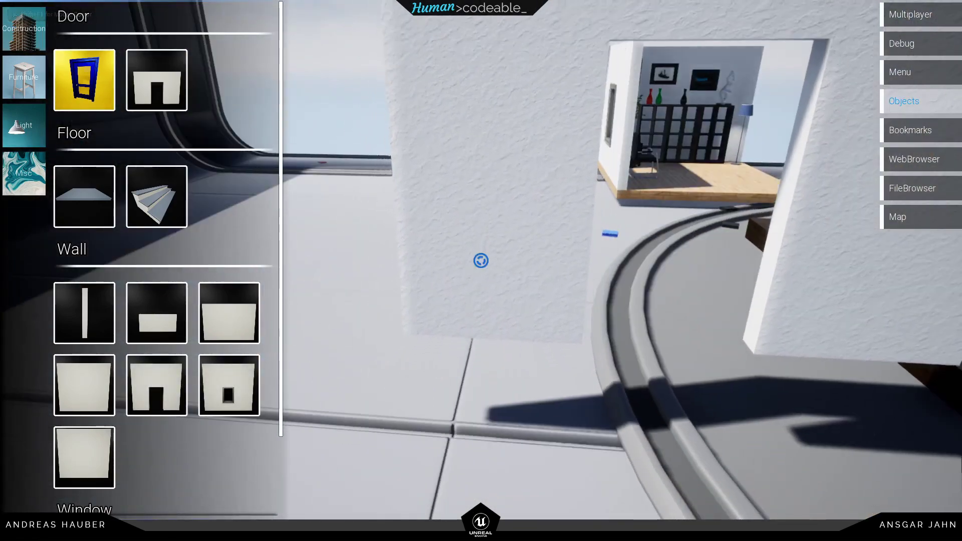
key(w)
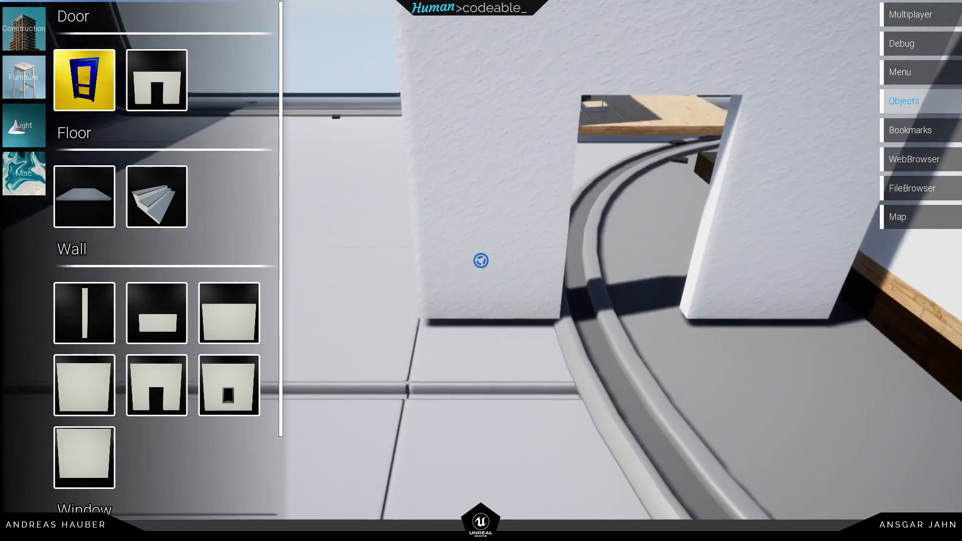
Move the floor section carrying the armchair, coffee table and whiteboard wall out of the house.
key(s)
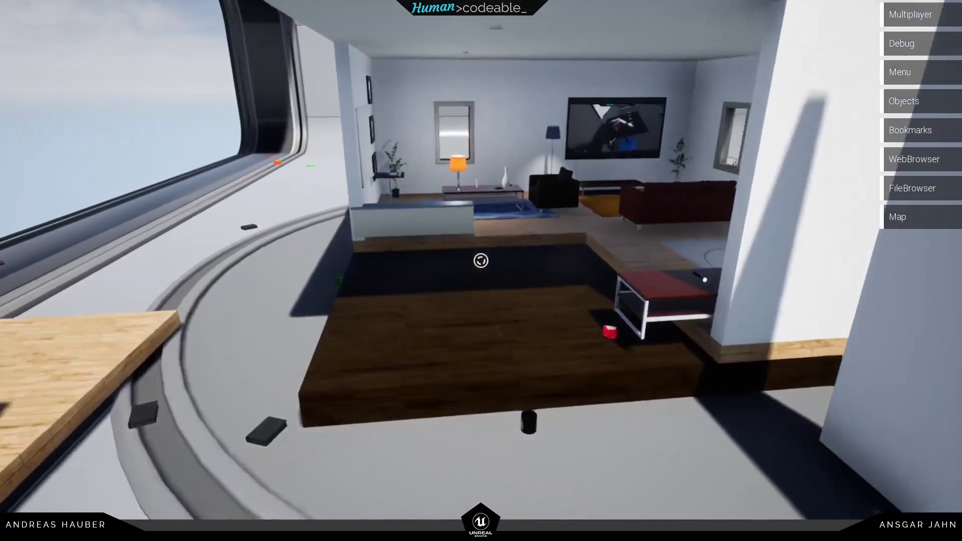
key(w)
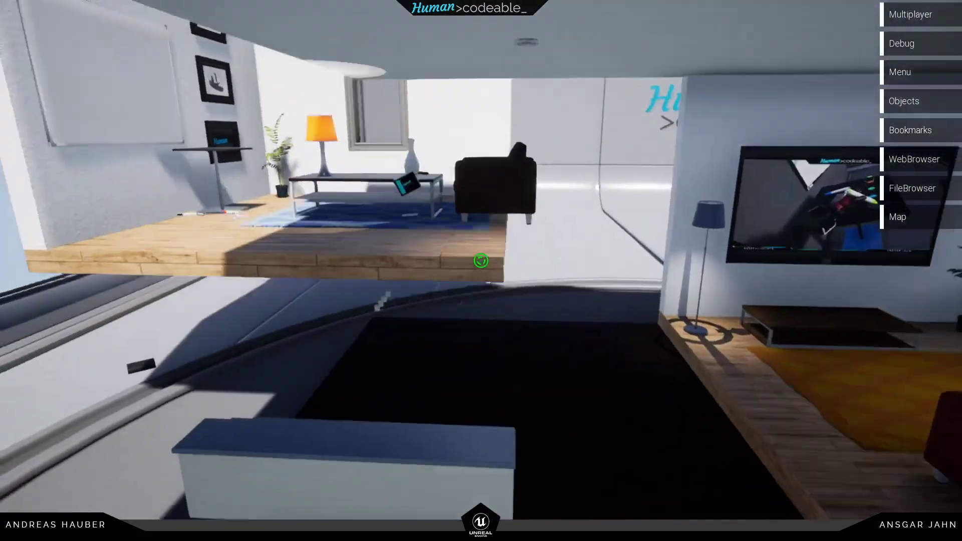
key(s)
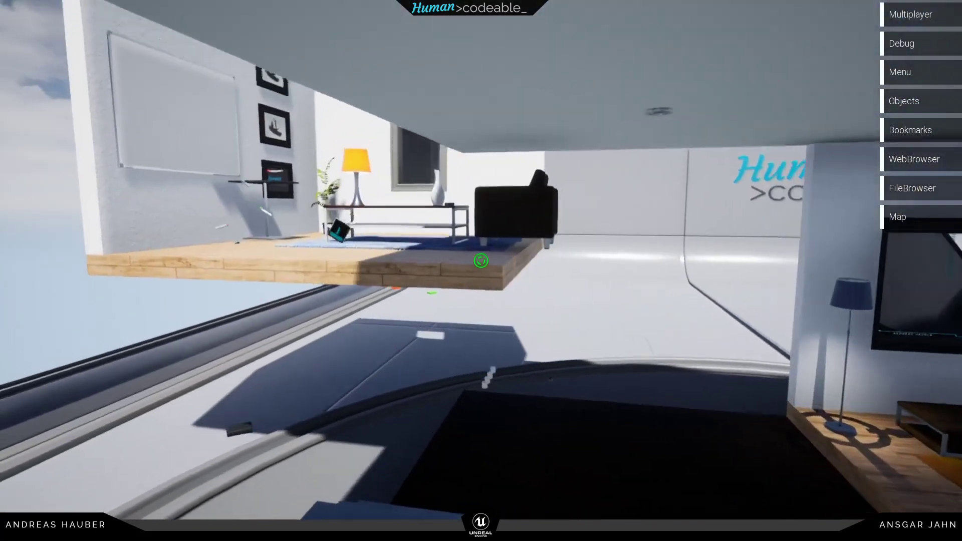
key(d)
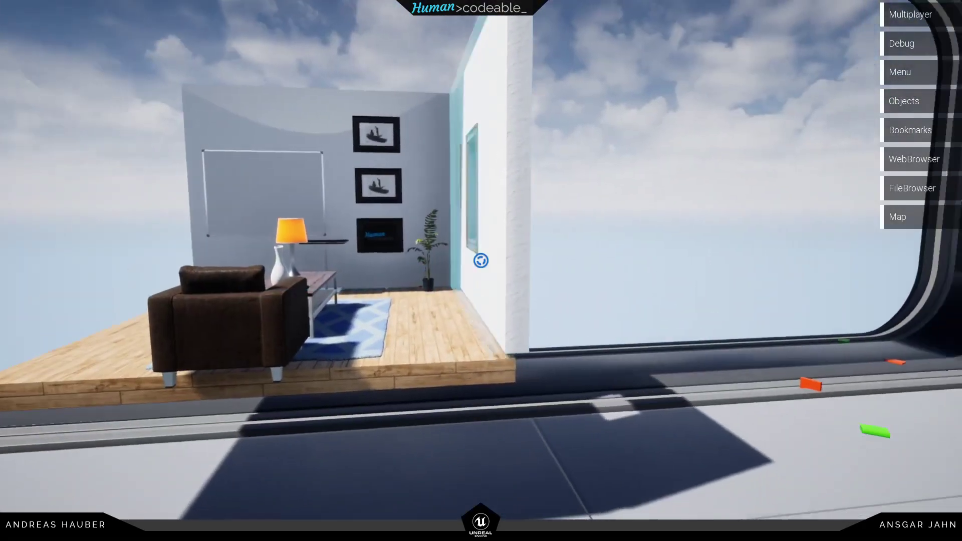
Take the window wall off the relocated floor section and return it to the section's edge.
drag(481, 260, 481, 261)
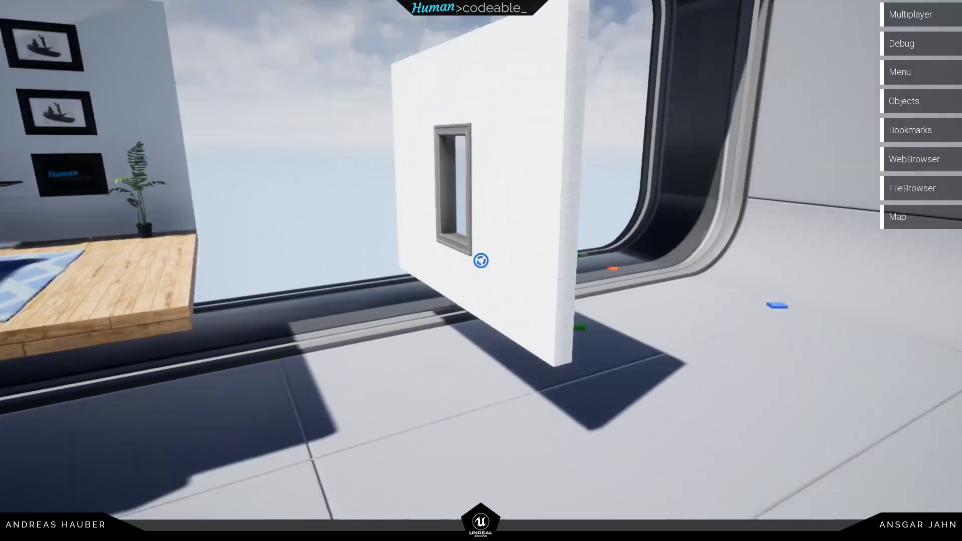
key(a)
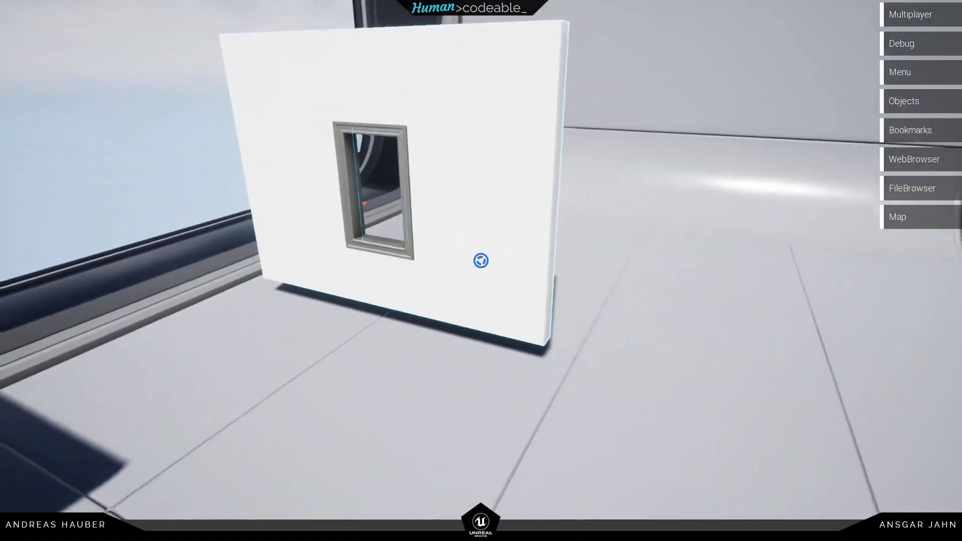
drag(480, 260, 481, 260)
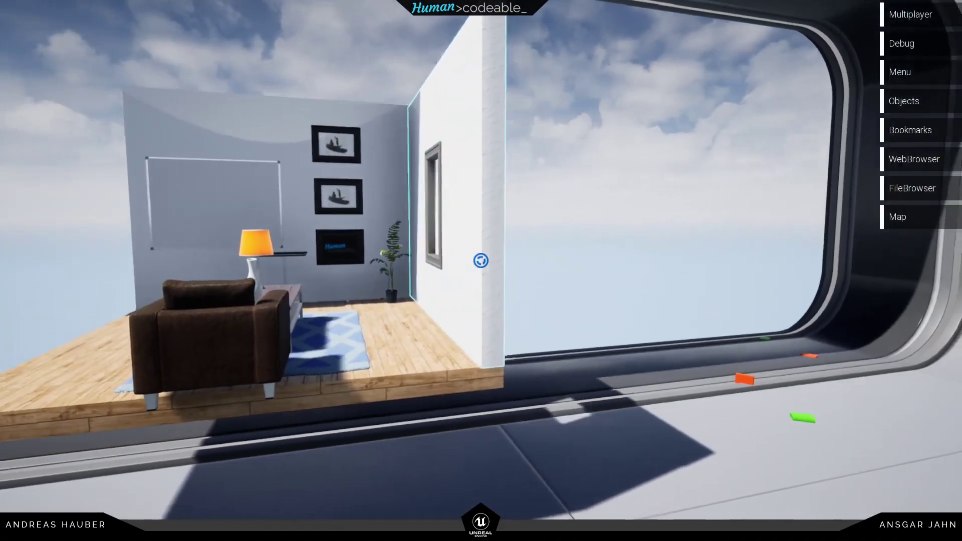
Move the floor section with the armchair and coffee table back into its place in the house.
key(d)
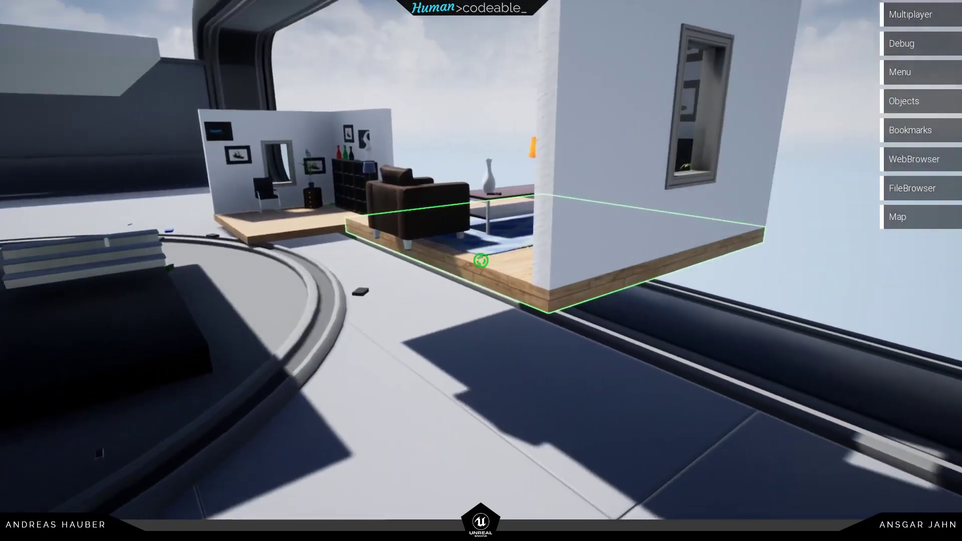
drag(481, 260, 481, 260)
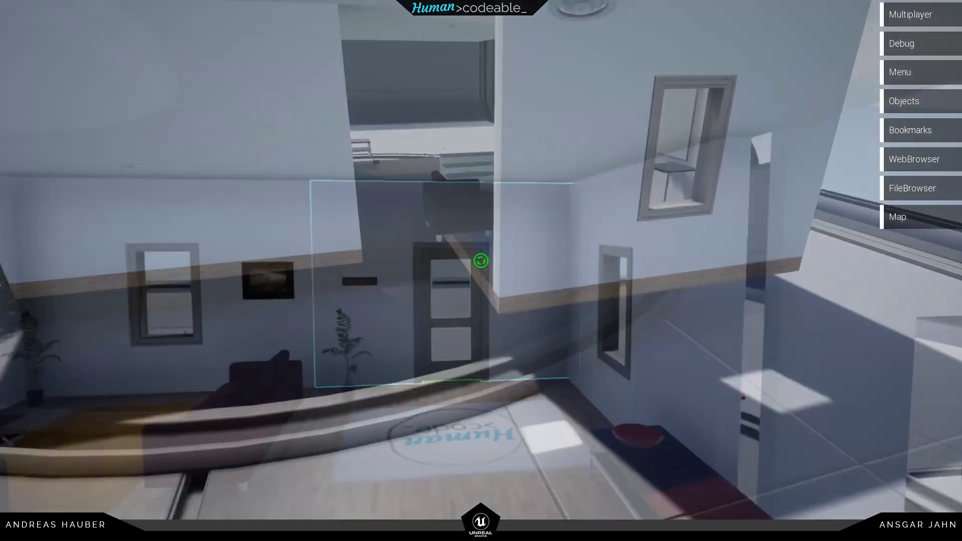
Take the entrance door out of its wall opening and stand it on the ground in front of the house.
key(w)
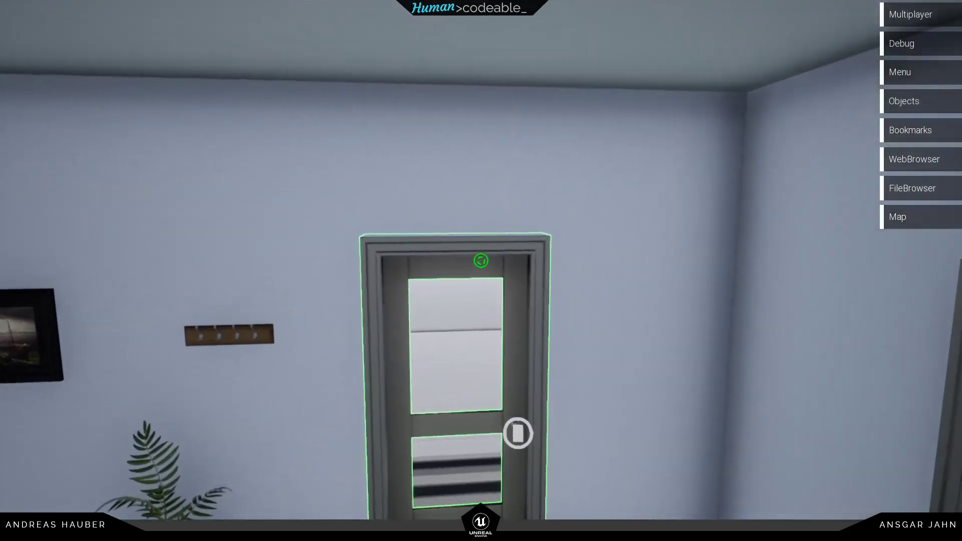
key(w)
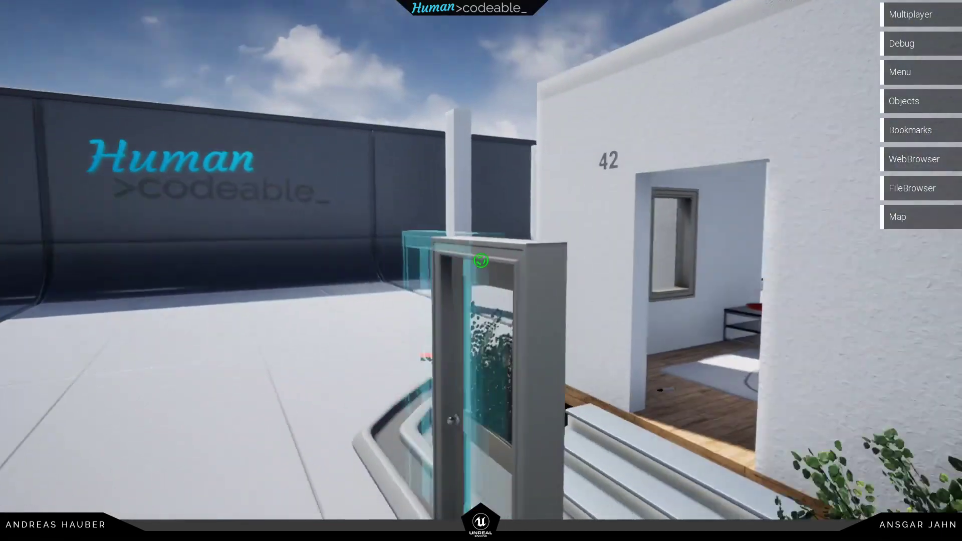
key(a)
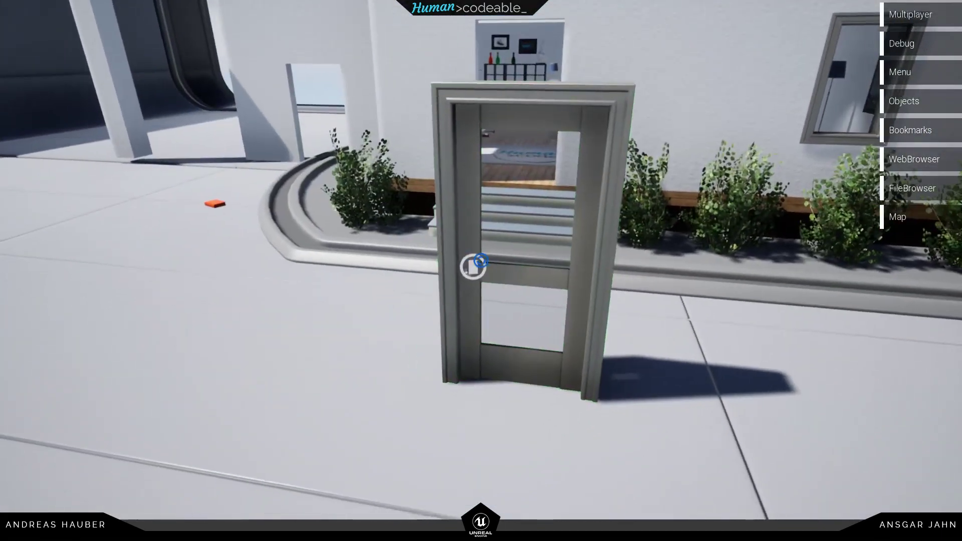
Fit the door back into the entrance opening from outside and try closing and opening it.
key(w)
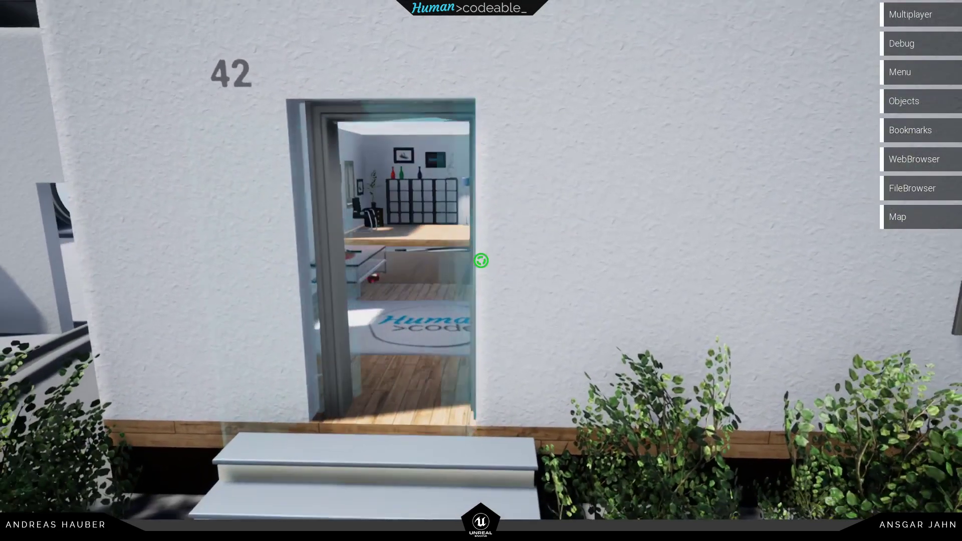
click(481, 260)
key(s)
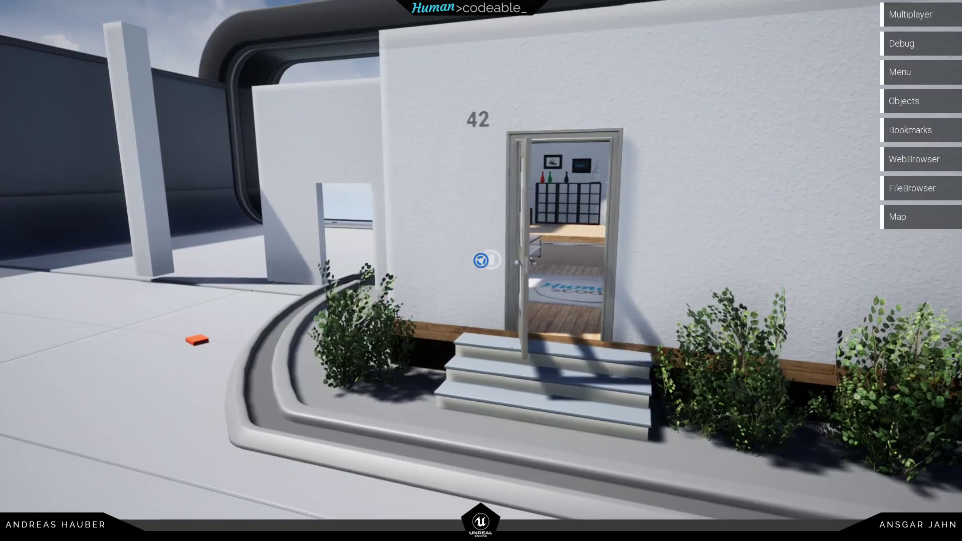
click(481, 260)
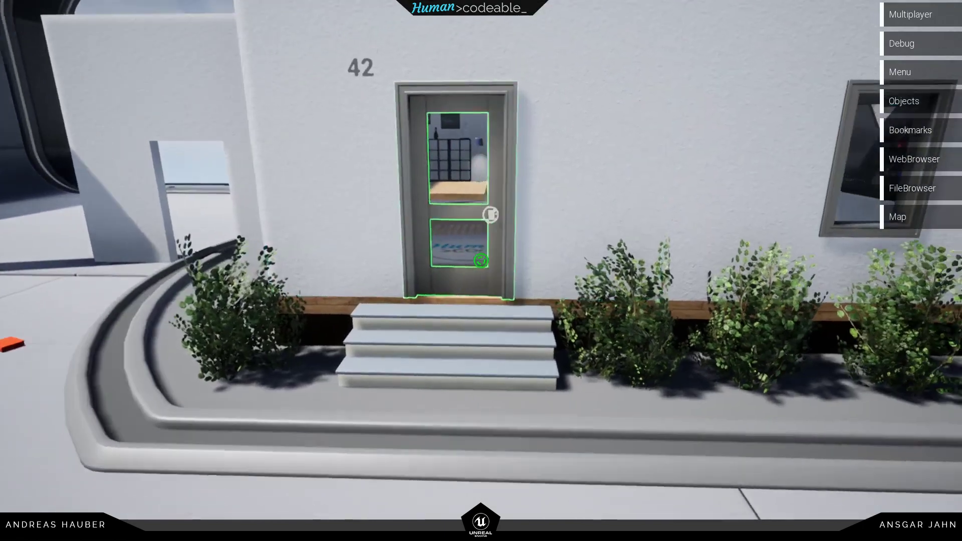
key(w)
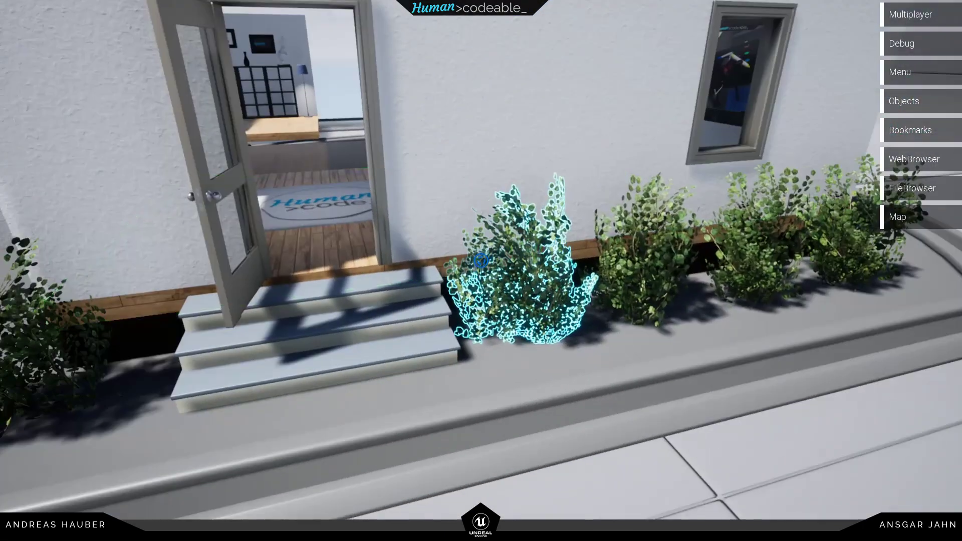
Delete three shrubs in the bed to the right of the entrance steps, beginning with the one beside the steps.
click(481, 260)
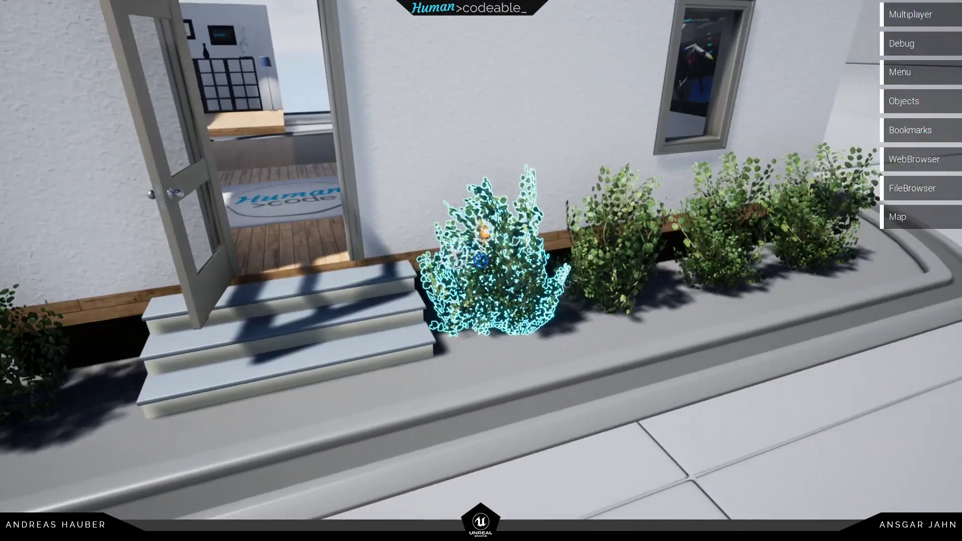
click(481, 261)
click(481, 260)
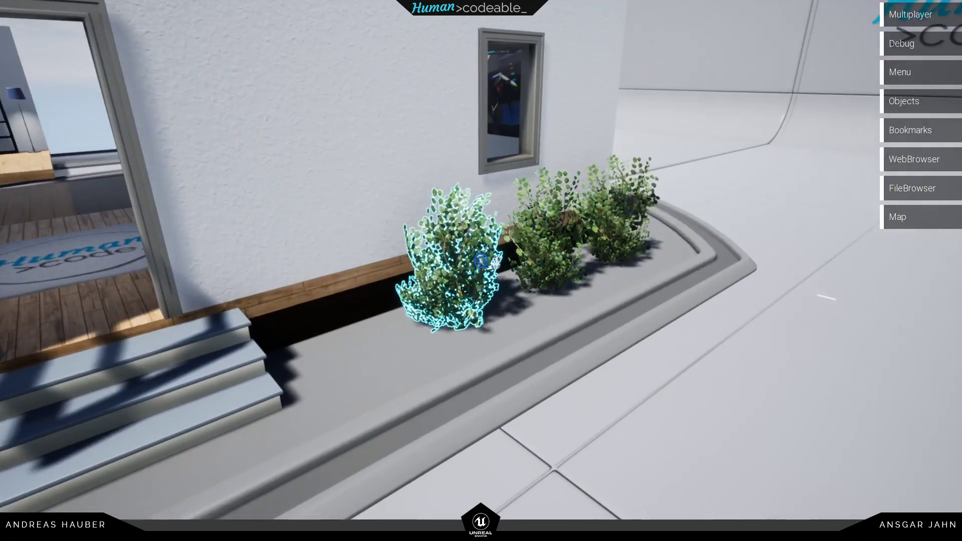
click(481, 261)
click(481, 260)
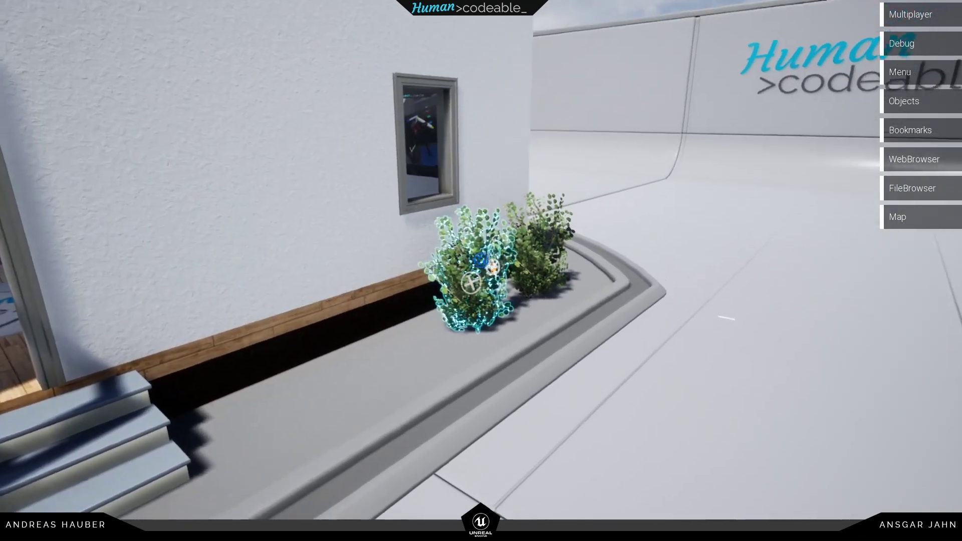
click(481, 260)
Change the image in the wall frame between the window and the coat rack to the boat motif.
key(w)
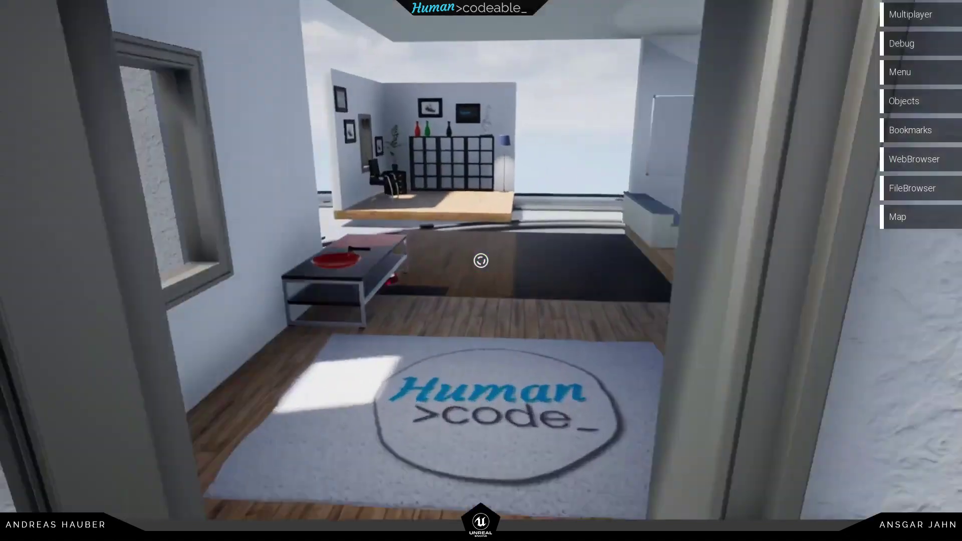
key(w)
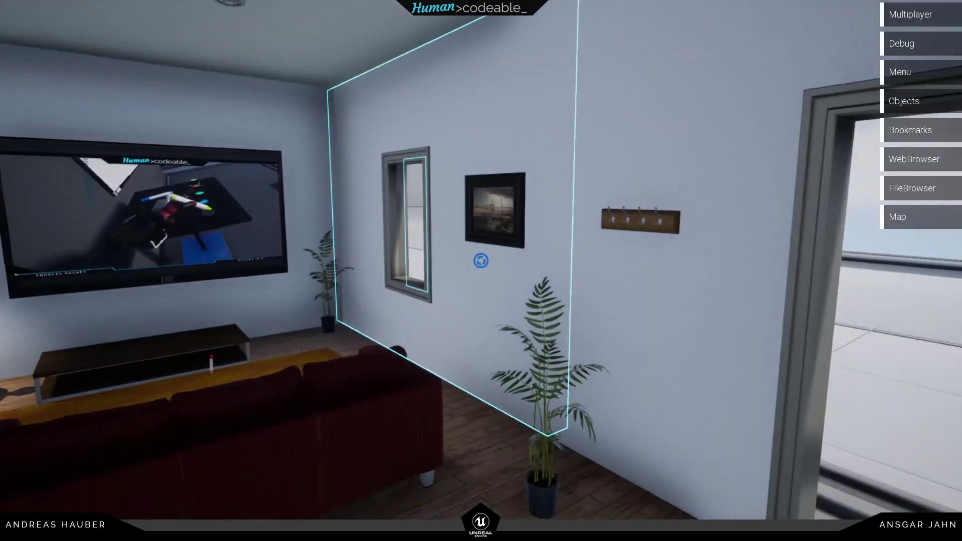
click(483, 226)
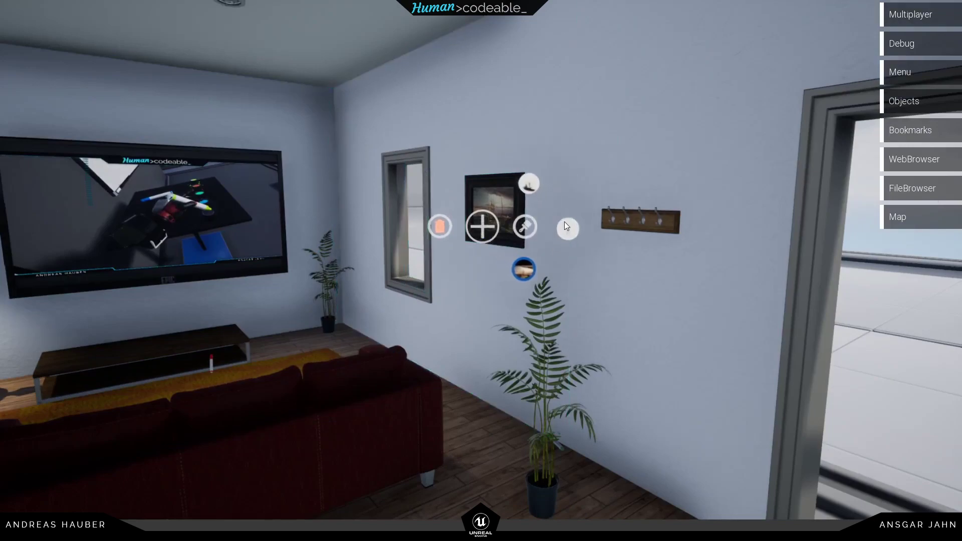
click(565, 222)
click(487, 224)
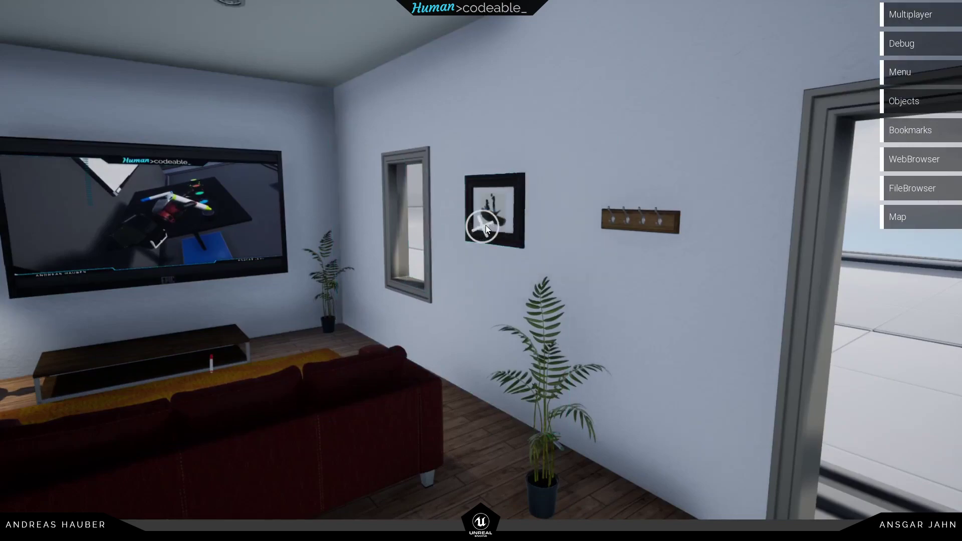
key(shift+F1)
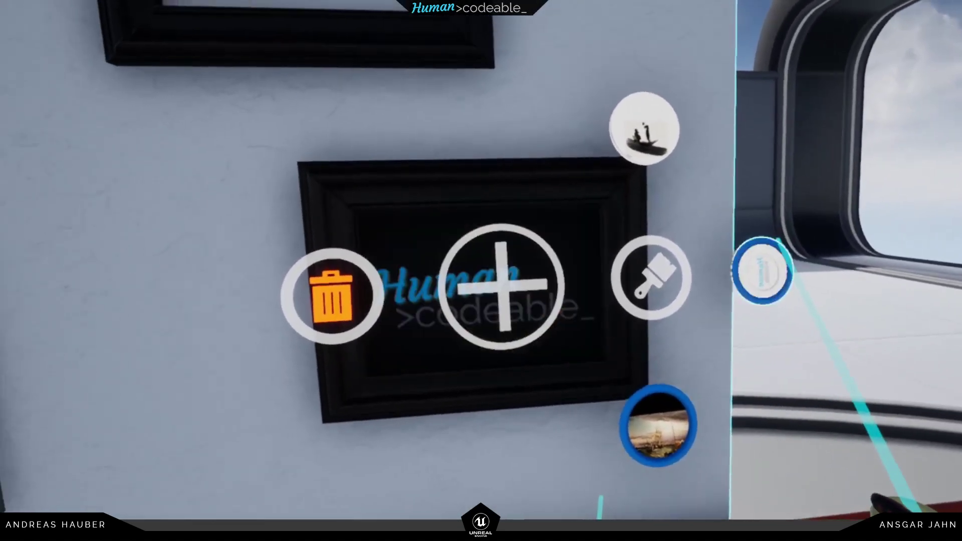
Set the lower framed wall picture to the boat motif in VR and close its options.
click(660, 200)
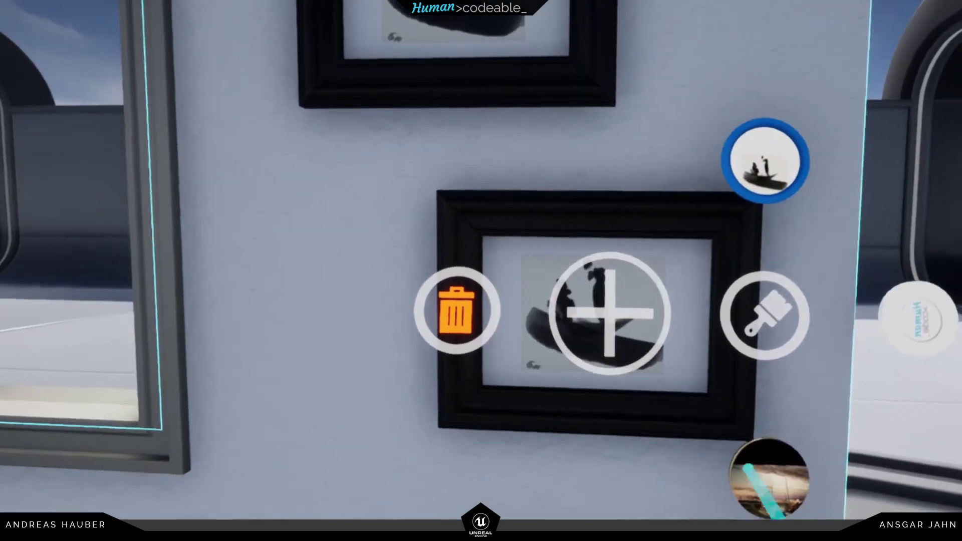
click(553, 324)
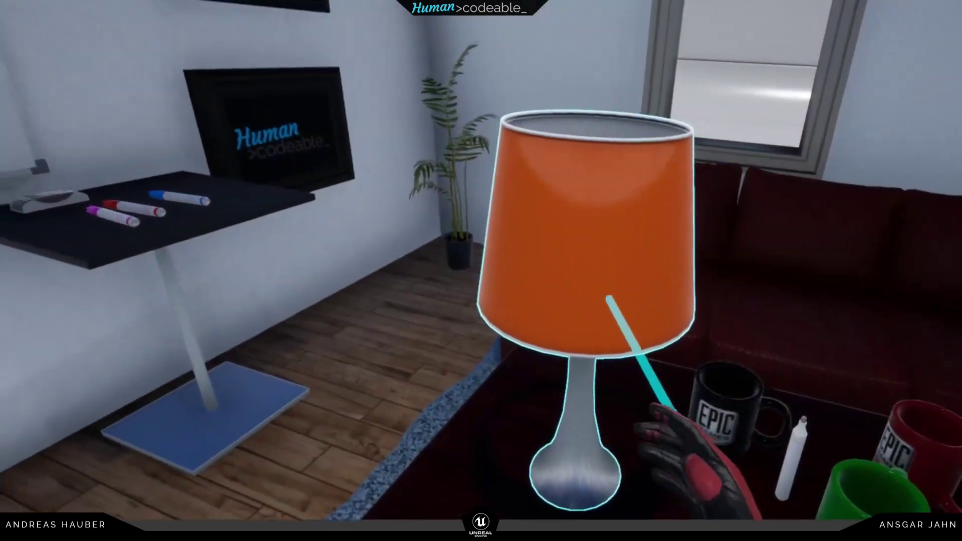
Switch on the orange table lamp on the coffee table in VR.
click(605, 297)
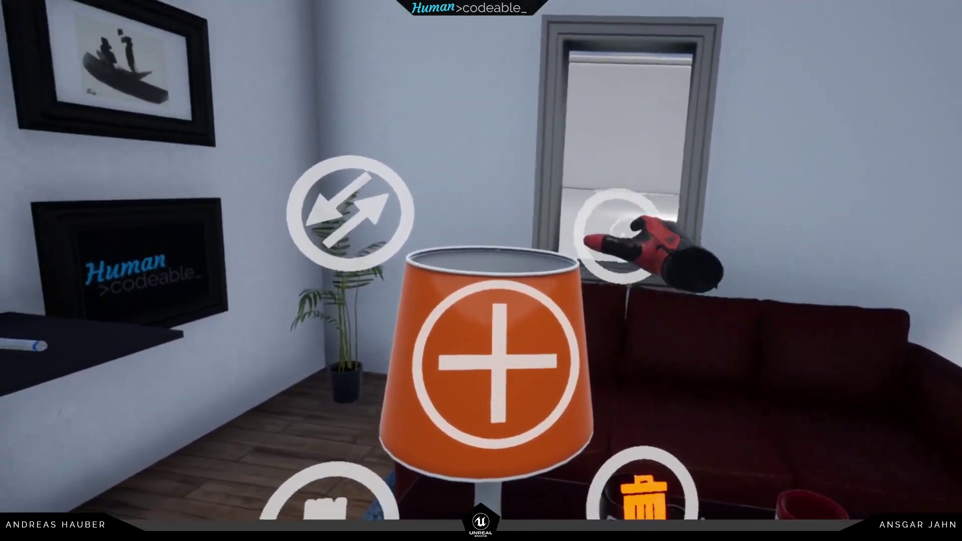
click(650, 220)
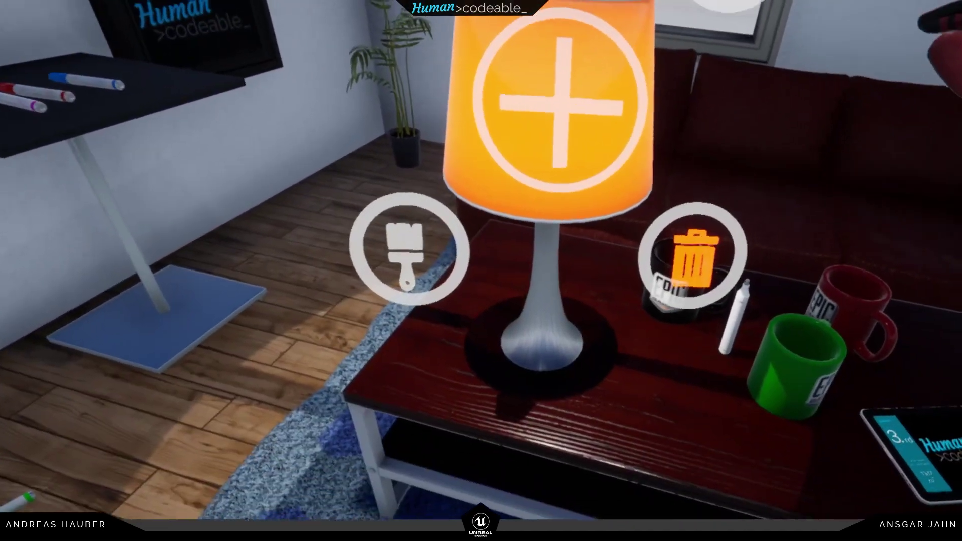